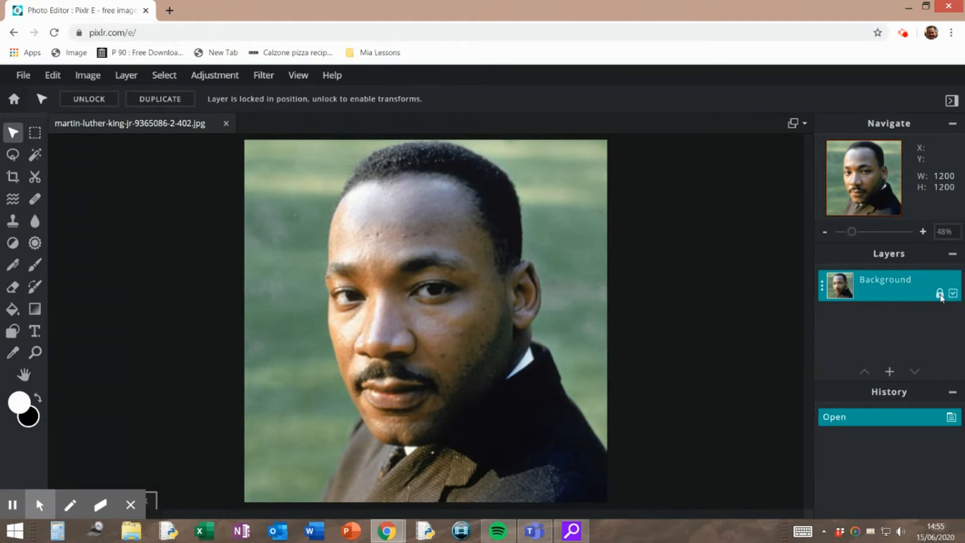
Step: Unlock the Background layer and set the Lasso tool to the Polygon type
{"action": "left_click", "coordinate": [940, 295]}
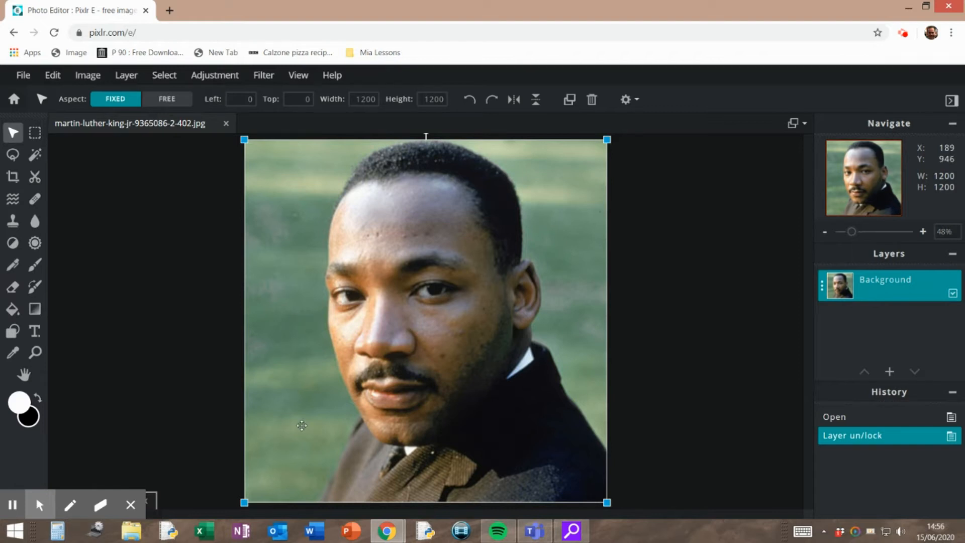
{"action": "left_click", "coordinate": [12, 156]}
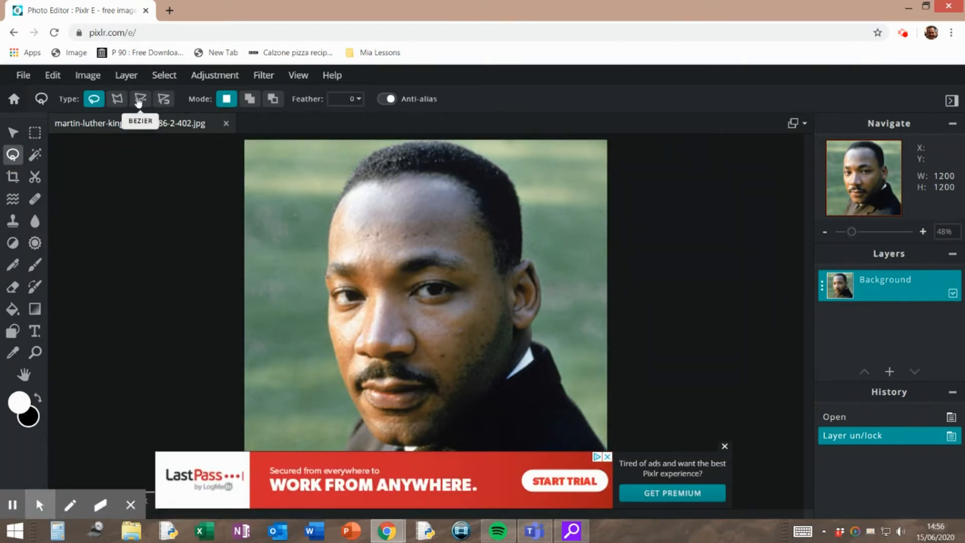
{"action": "left_click", "coordinate": [118, 100]}
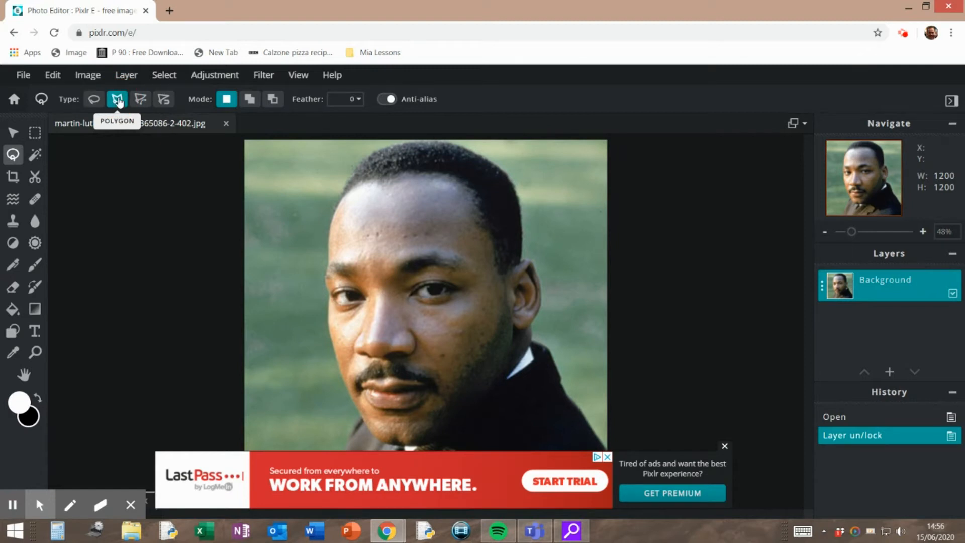
{"action": "left_click", "coordinate": [725, 447]}
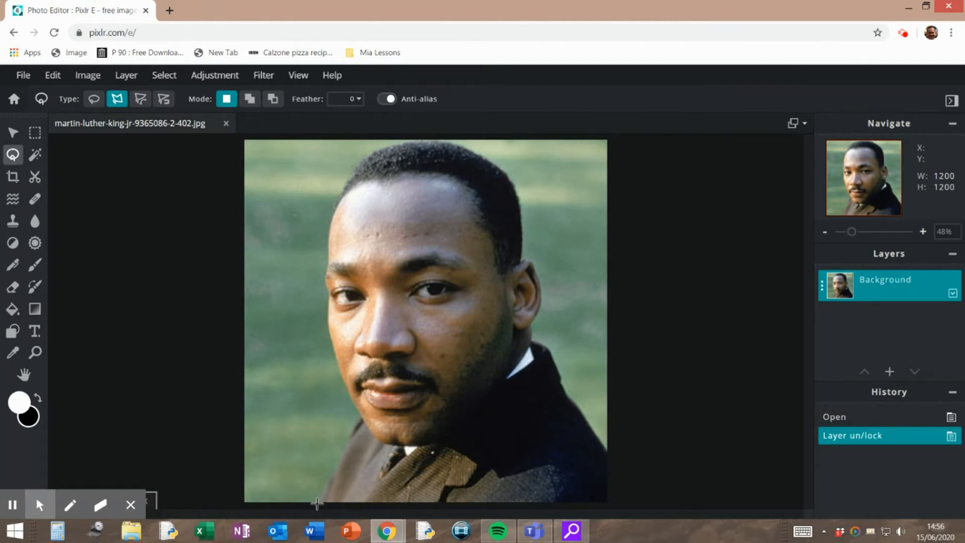
Step: Start a polygon lasso selection at the image's lower edge, tracing the man's left-hand shoulder, jaw and cheek outline up to eye level
{"action": "left_click", "coordinate": [317, 502]}
{"action": "left_click", "coordinate": [328, 482]}
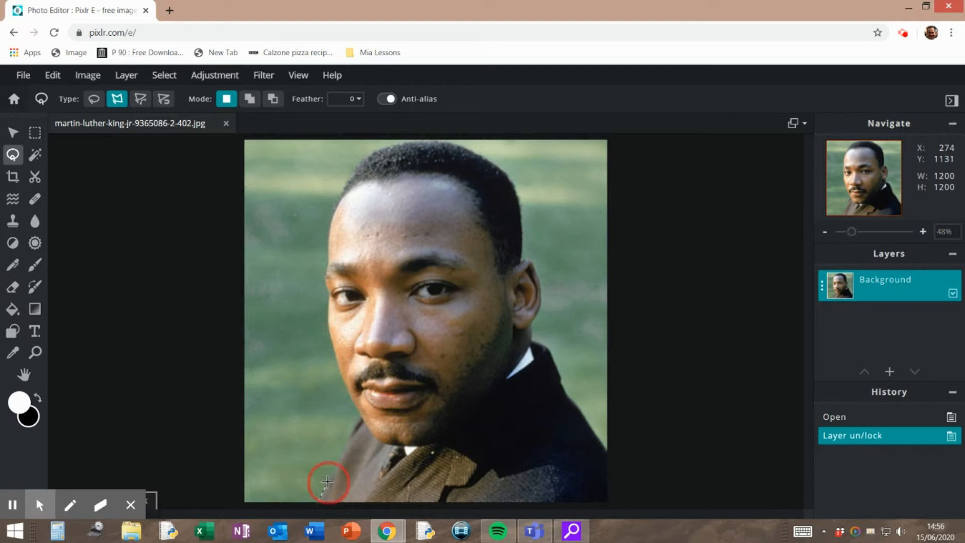
{"action": "left_click", "coordinate": [342, 451]}
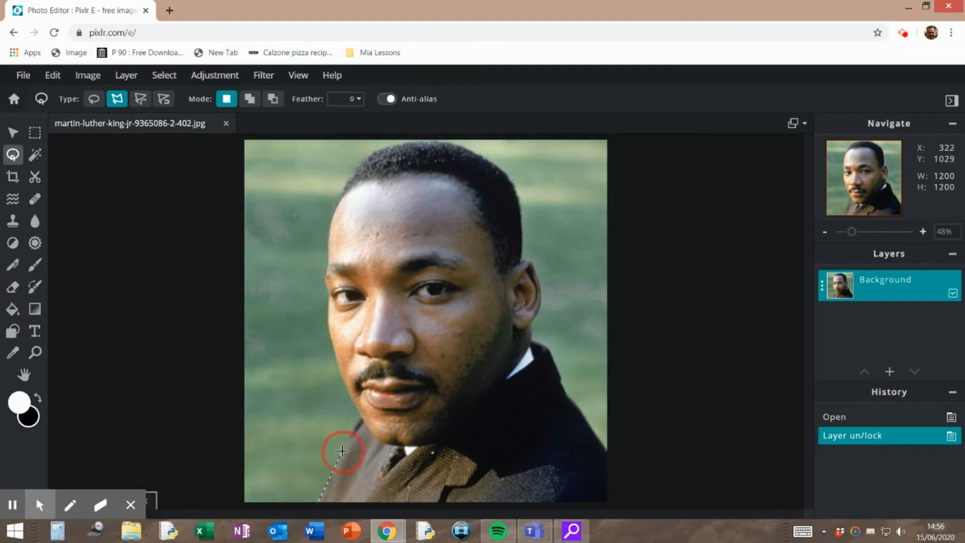
{"action": "left_click", "coordinate": [360, 417]}
{"action": "left_click", "coordinate": [347, 394]}
{"action": "left_click", "coordinate": [339, 366]}
{"action": "left_click", "coordinate": [334, 347]}
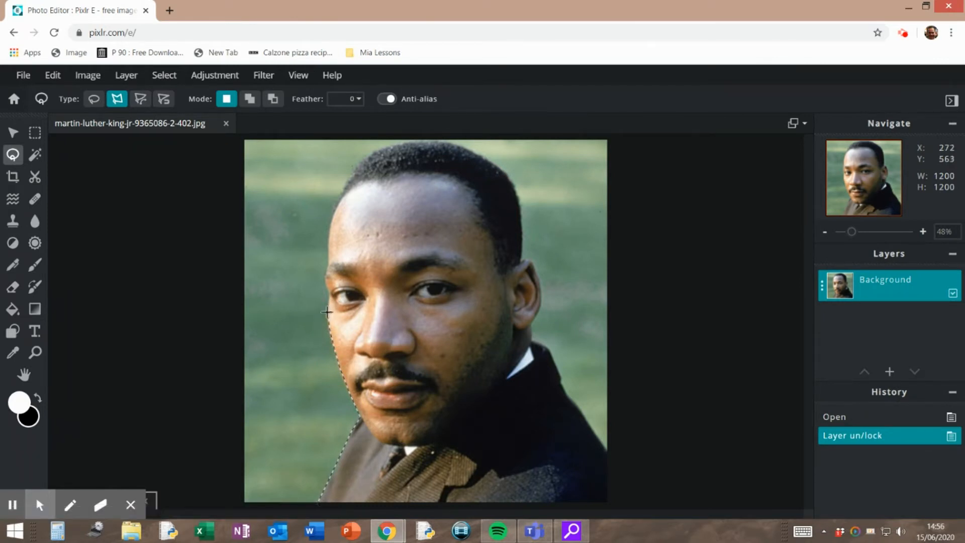
Step: Continue the polygon outline up the forehead and over the top of the man's hair
{"action": "left_click", "coordinate": [323, 279]}
{"action": "left_click", "coordinate": [329, 244]}
{"action": "left_click", "coordinate": [334, 203]}
{"action": "left_click", "coordinate": [343, 190]}
{"action": "left_click", "coordinate": [354, 167]}
{"action": "left_click", "coordinate": [382, 147]}
{"action": "left_click", "coordinate": [471, 151]}
{"action": "left_click", "coordinate": [514, 186]}
Step: Extend the polygon outline down the back of the head and around the ear to the collar
{"action": "left_click", "coordinate": [523, 237]}
{"action": "left_click", "coordinate": [529, 261]}
{"action": "left_click", "coordinate": [541, 286]}
{"action": "left_click", "coordinate": [541, 299]}
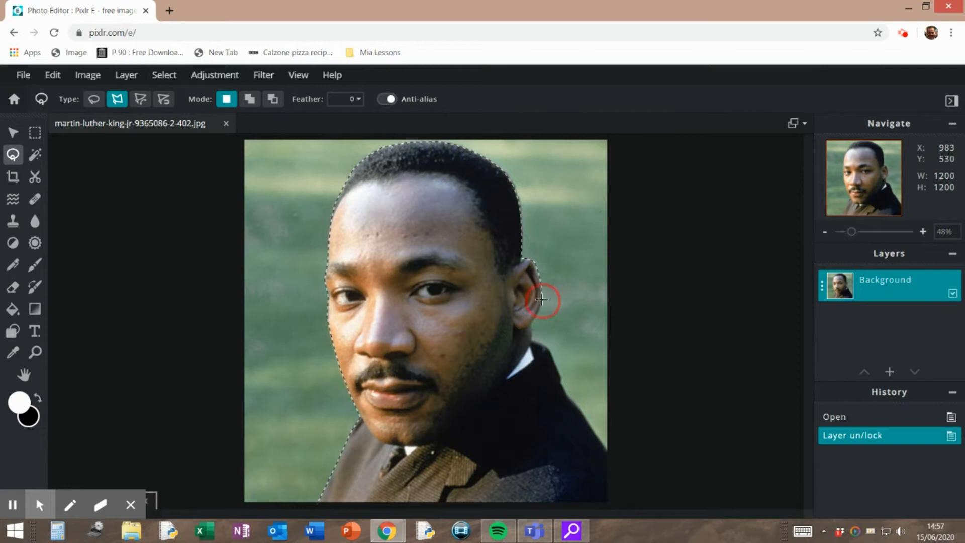
{"action": "left_click", "coordinate": [531, 325]}
{"action": "left_click", "coordinate": [532, 341]}
Step: Trace the polygon outline from the collar along the coat's shoulder to the image's right edge
{"action": "left_click", "coordinate": [546, 348]}
{"action": "left_click", "coordinate": [550, 350]}
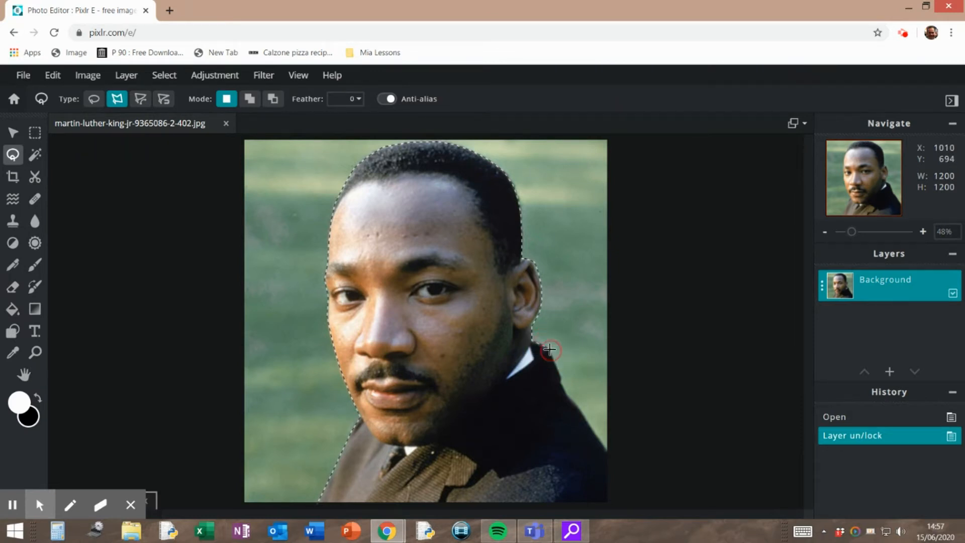
{"action": "left_click", "coordinate": [559, 375]}
{"action": "left_click", "coordinate": [582, 408]}
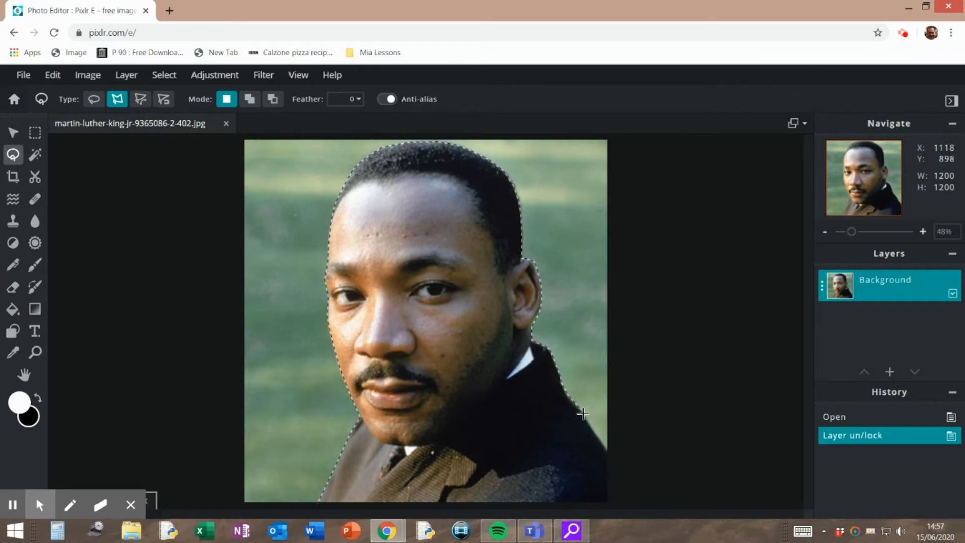
{"action": "left_click", "coordinate": [603, 444]}
Step: Close the polygon around the image corners back to its starting point and delete the enclosed green background
{"action": "left_click", "coordinate": [608, 139]}
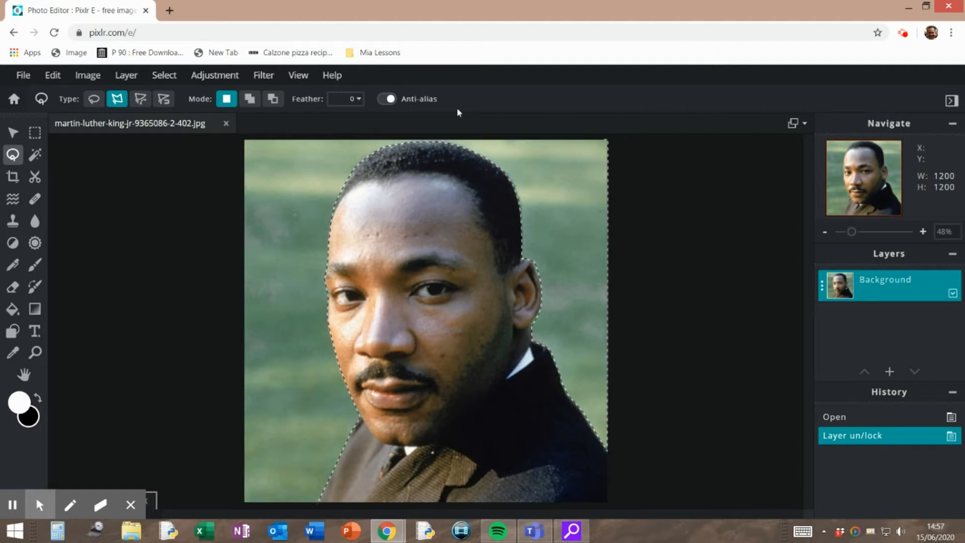
{"action": "left_click", "coordinate": [243, 139]}
{"action": "left_click", "coordinate": [243, 503]}
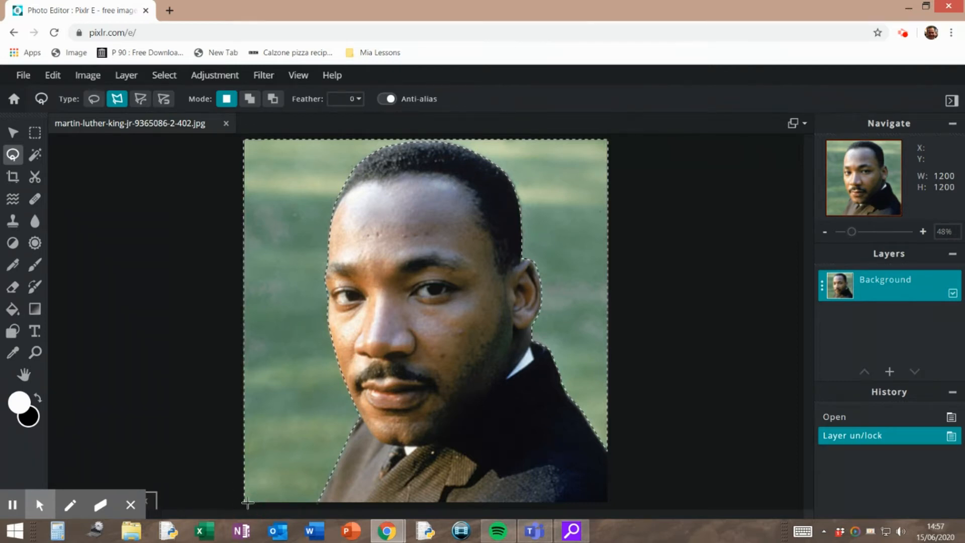
{"action": "left_click", "coordinate": [319, 501]}
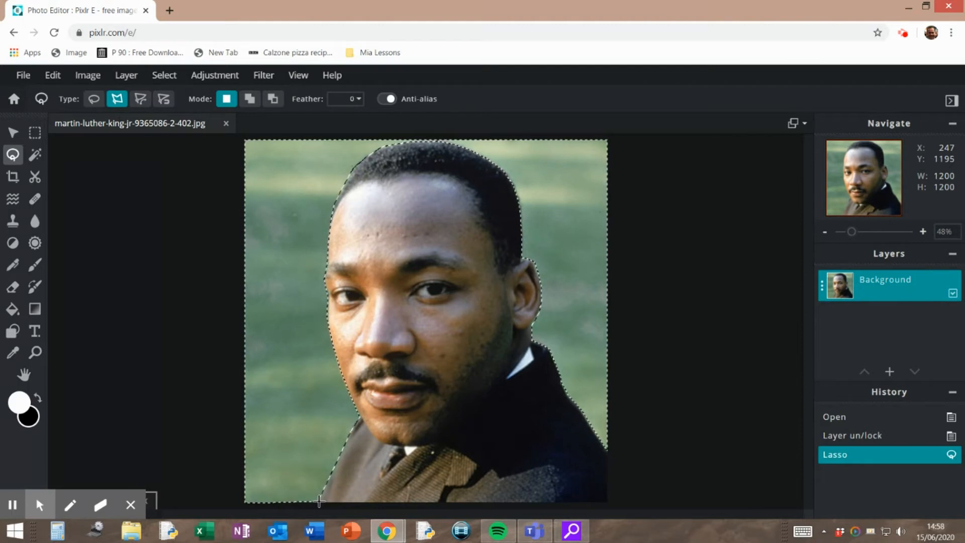
{"action": "key", "text": "Delete"}
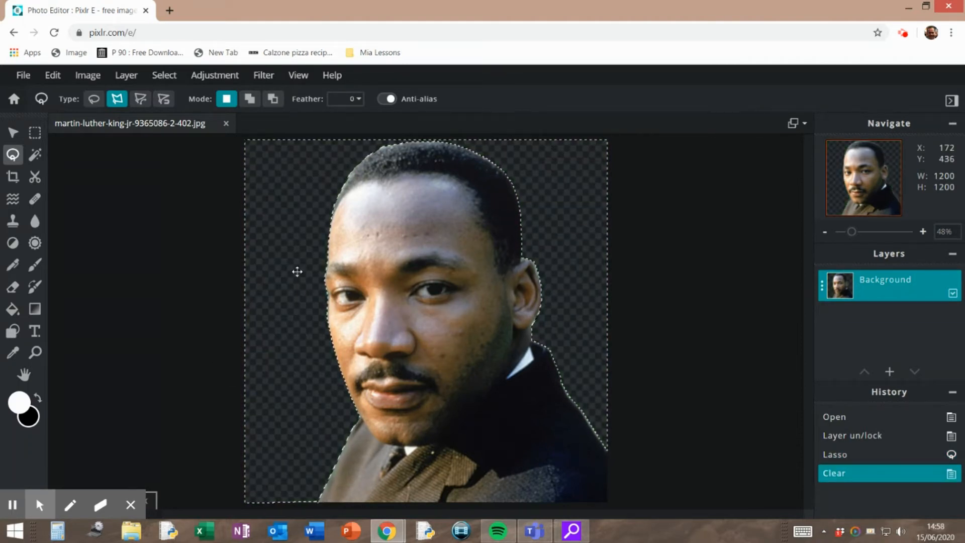
Step: Deselect the cleared background area
{"action": "left_click", "coordinate": [272, 193]}
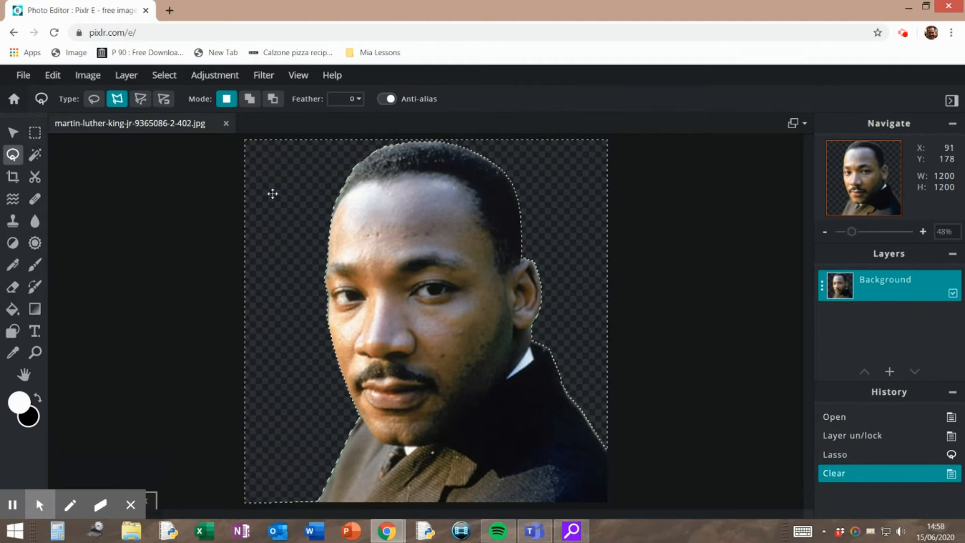
{"action": "right_click", "coordinate": [272, 194]}
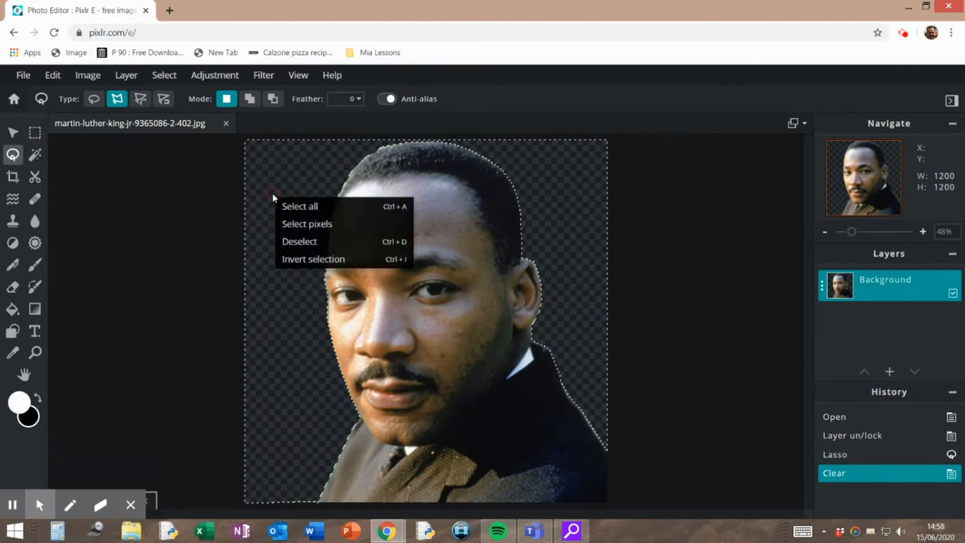
{"action": "left_click", "coordinate": [269, 188]}
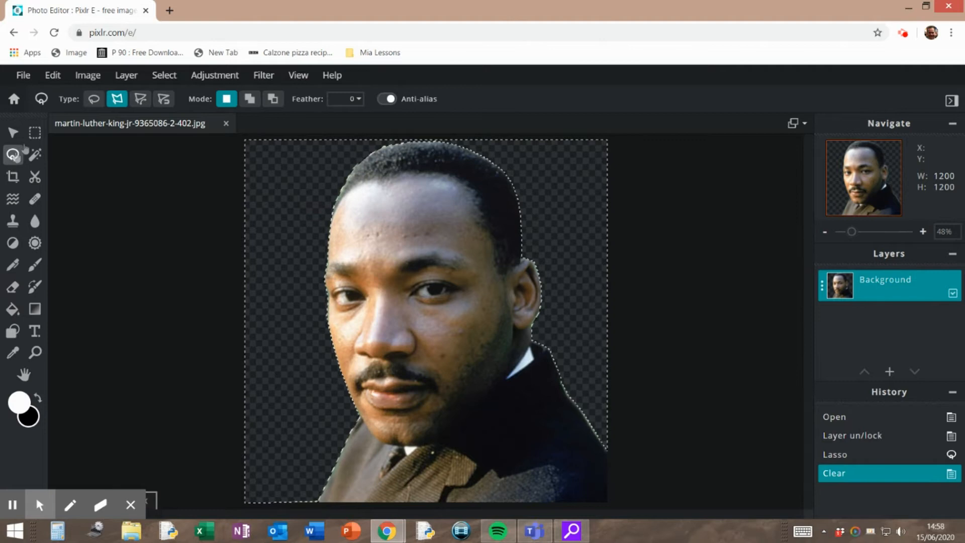
{"action": "left_click", "coordinate": [35, 132]}
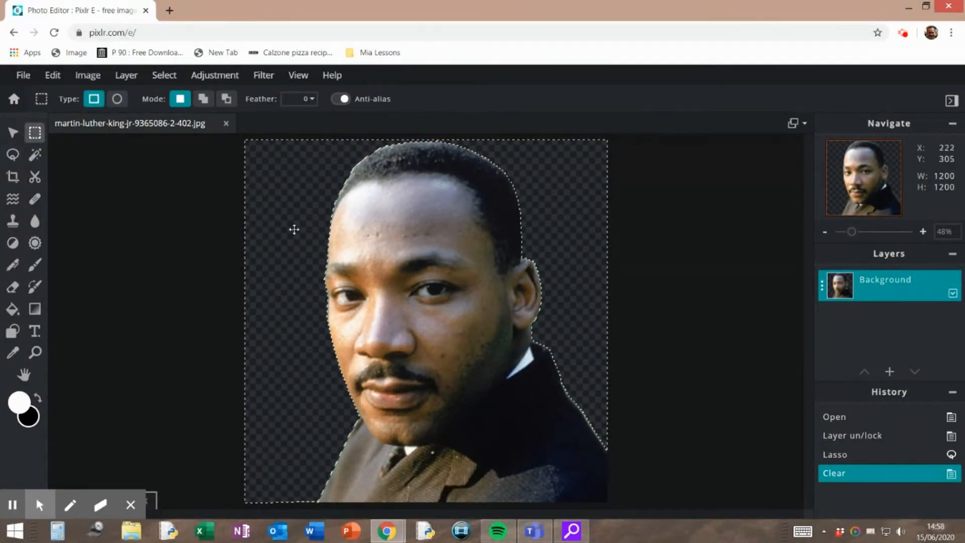
{"action": "left_click", "coordinate": [212, 207]}
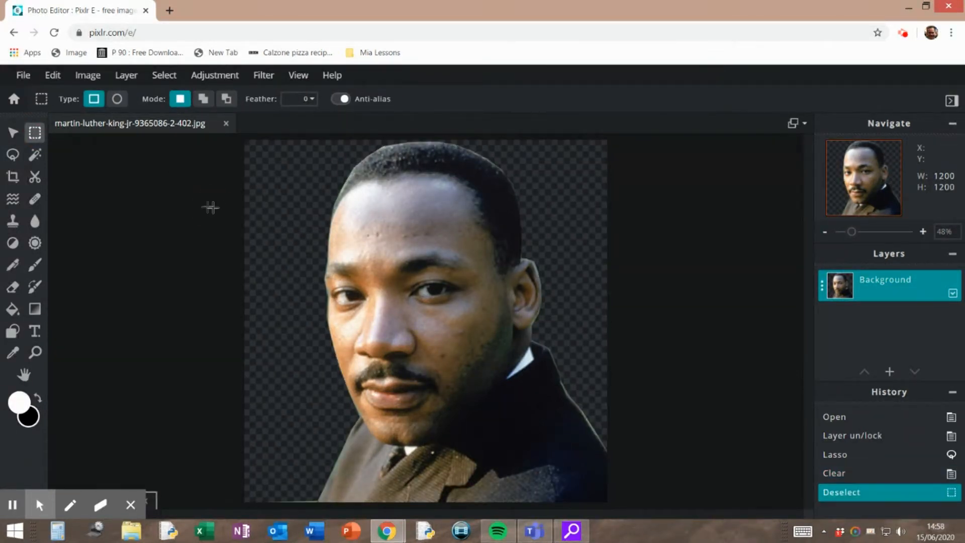
{"action": "left_click", "coordinate": [13, 155]}
{"action": "left_click", "coordinate": [12, 134]}
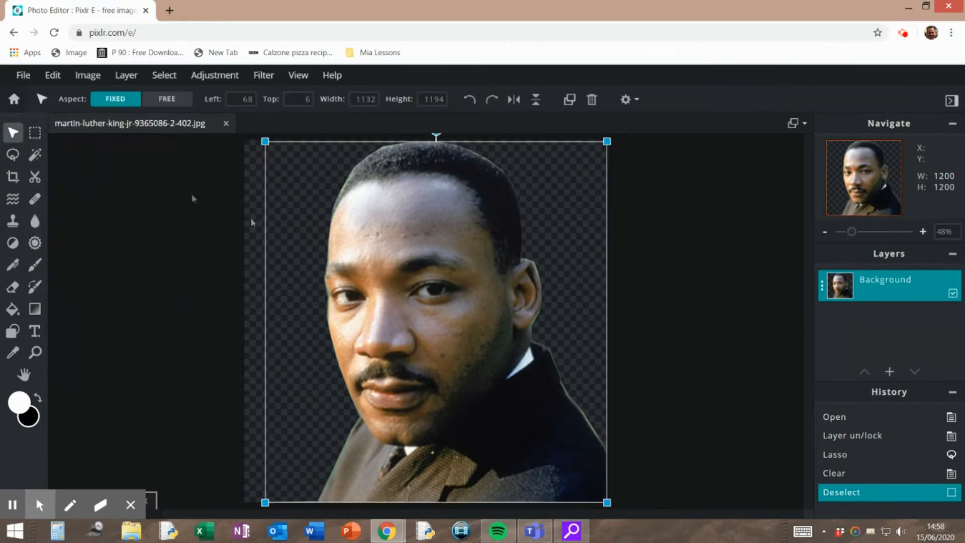
{"action": "left_click", "coordinate": [228, 280]}
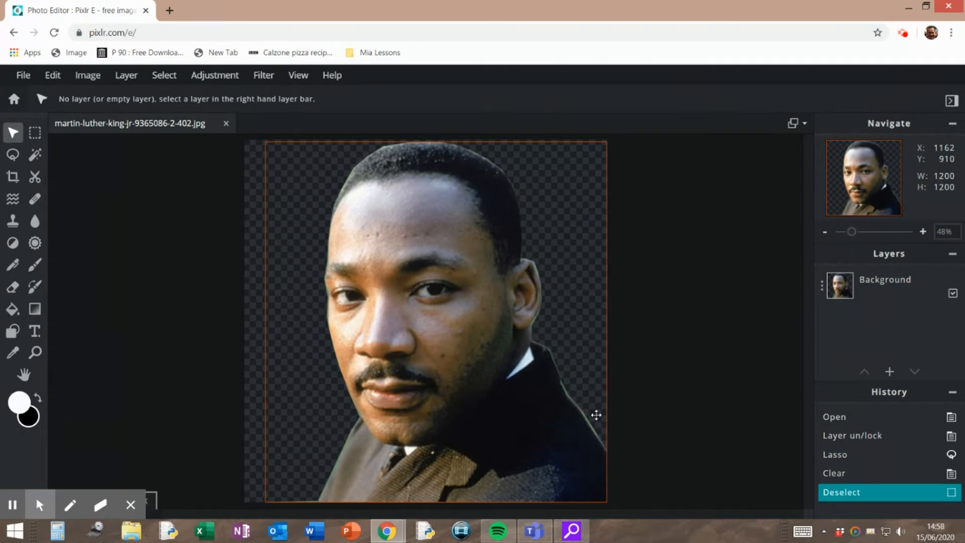
{"action": "left_click", "coordinate": [15, 289]}
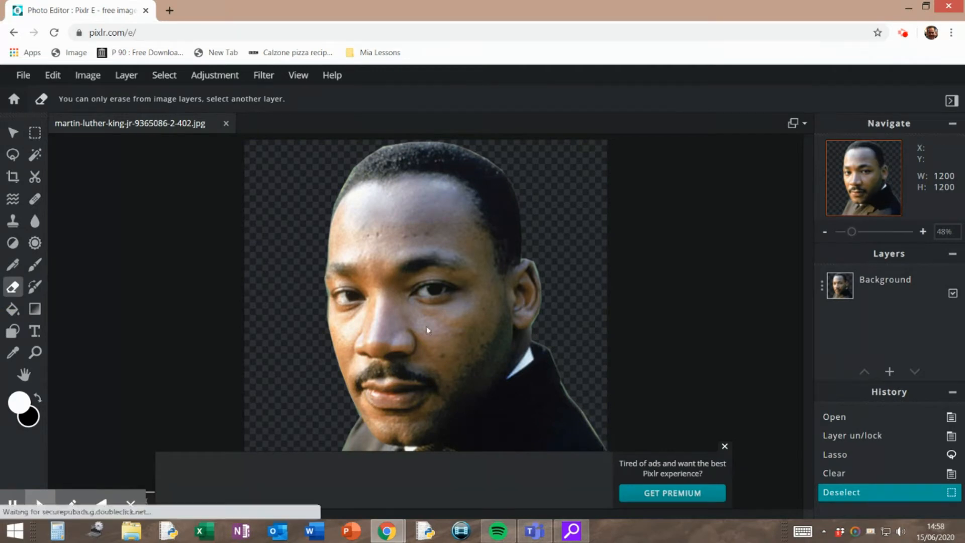
{"action": "left_click", "coordinate": [35, 133]}
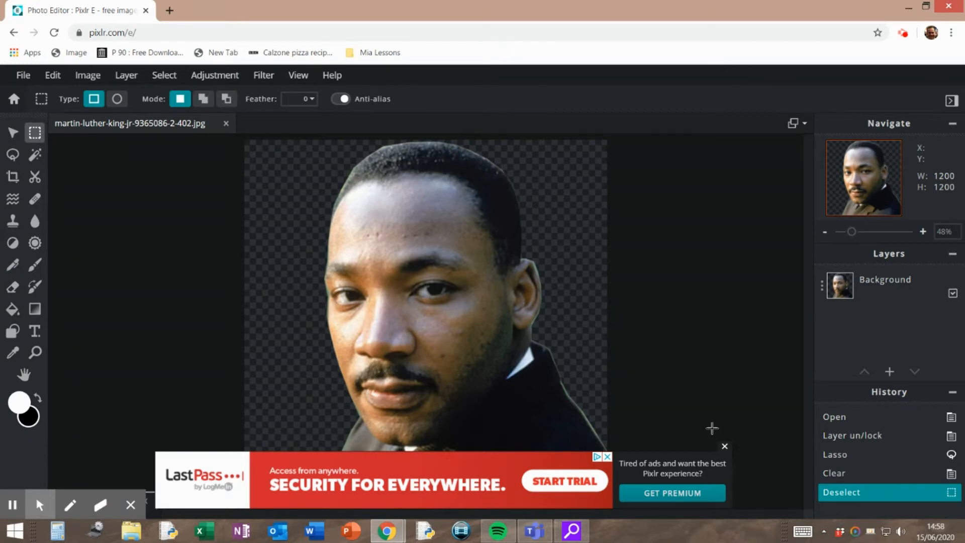
{"action": "left_click", "coordinate": [724, 445]}
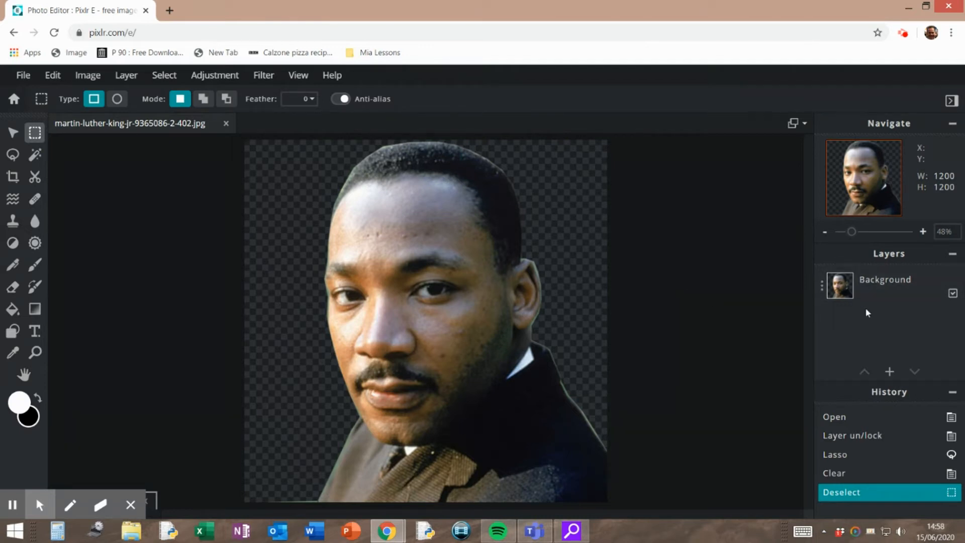
Step: Resize the canvas to a width of 1800 pixels, anchored at the center
{"action": "left_click", "coordinate": [87, 78]}
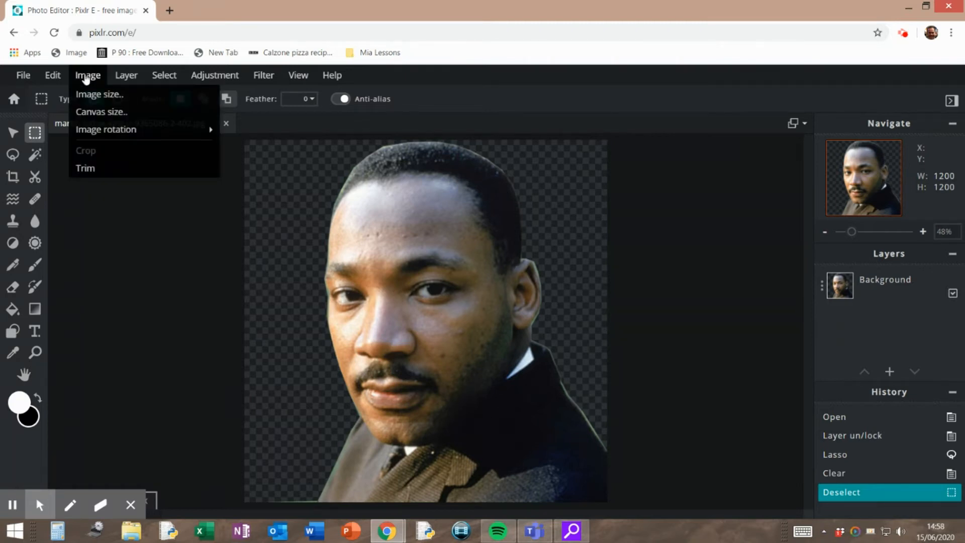
{"action": "left_click", "coordinate": [95, 112]}
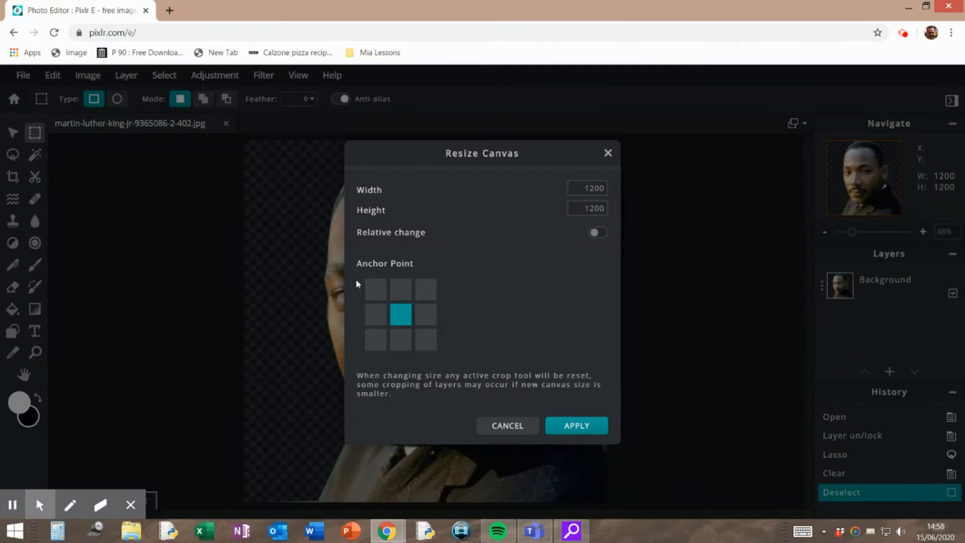
{"action": "left_click", "coordinate": [575, 185]}
{"action": "left_click_drag", "start_coordinate": [585, 186], "coordinate": [620, 187]}
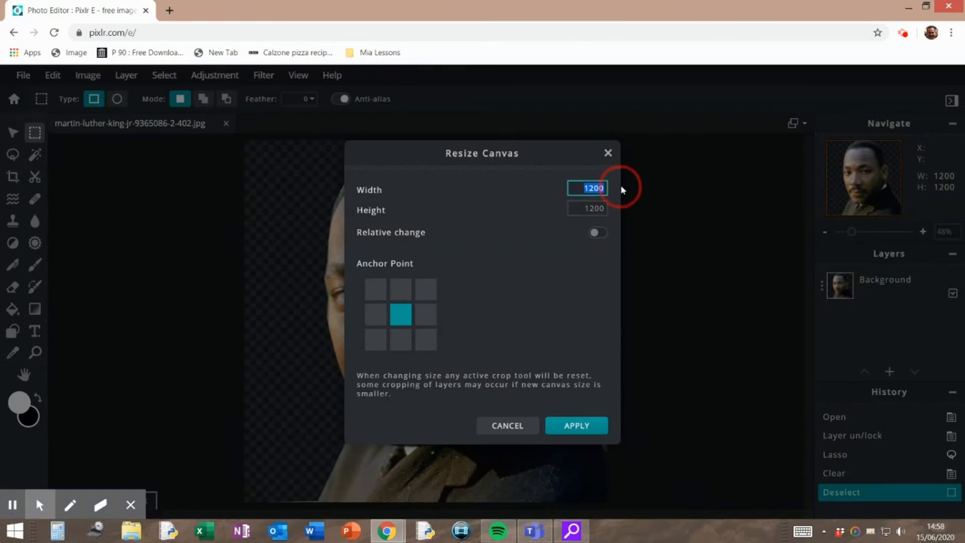
{"action": "type", "text": "1800"}
{"action": "left_click", "coordinate": [572, 427]}
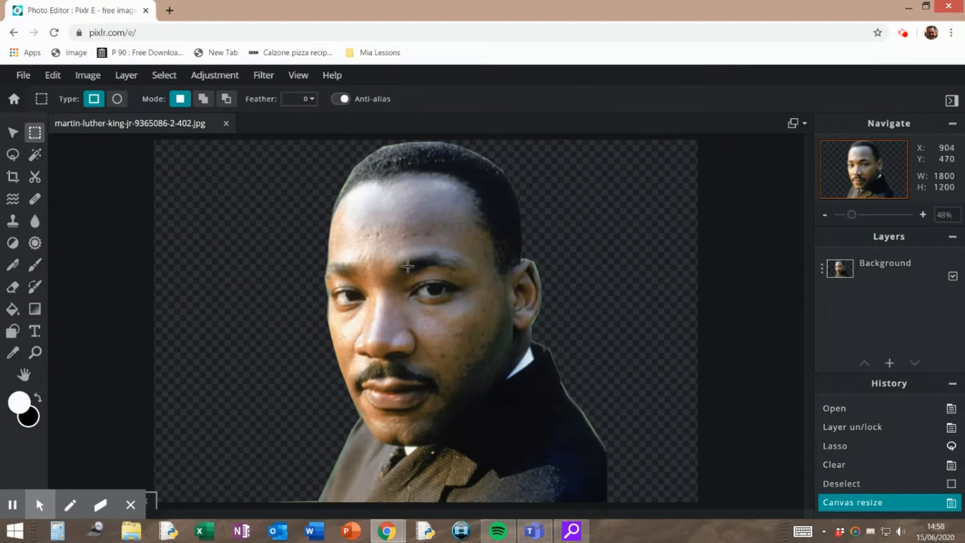
Step: Move the cut-out portrait horizontally until it meets the canvas's right edge, and deselect its layer
{"action": "left_click", "coordinate": [13, 132]}
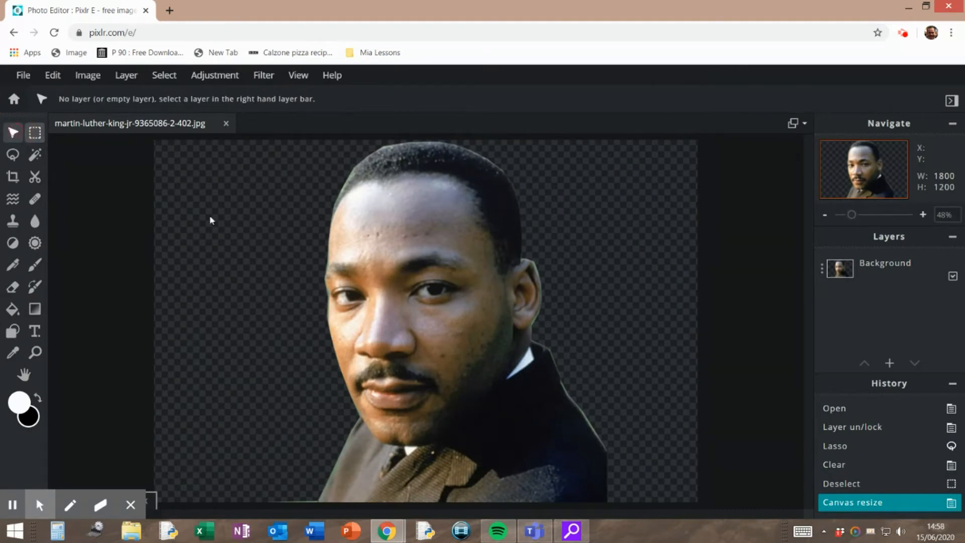
{"action": "left_click", "coordinate": [393, 292]}
{"action": "left_click_drag", "start_coordinate": [429, 291], "coordinate": [482, 291]}
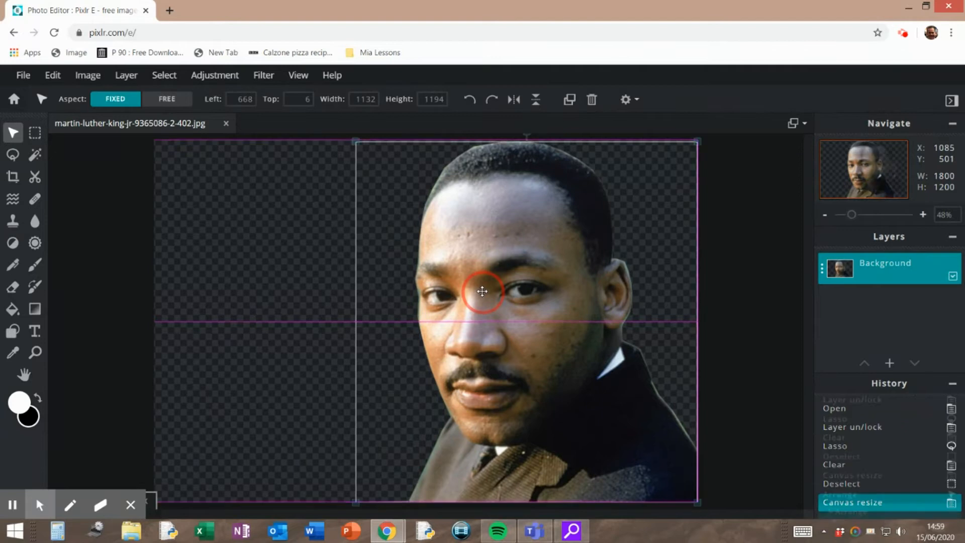
{"action": "left_click", "coordinate": [763, 258]}
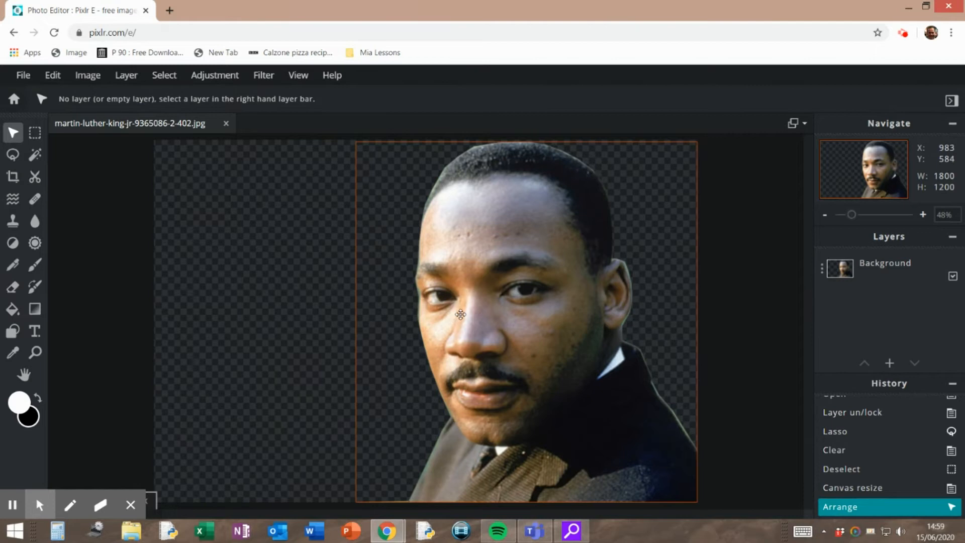
{"action": "left_click", "coordinate": [495, 315]}
{"action": "left_click", "coordinate": [311, 336]}
Step: Add an empty layer filled with white and place it beneath the Background layer
{"action": "left_click", "coordinate": [889, 363]}
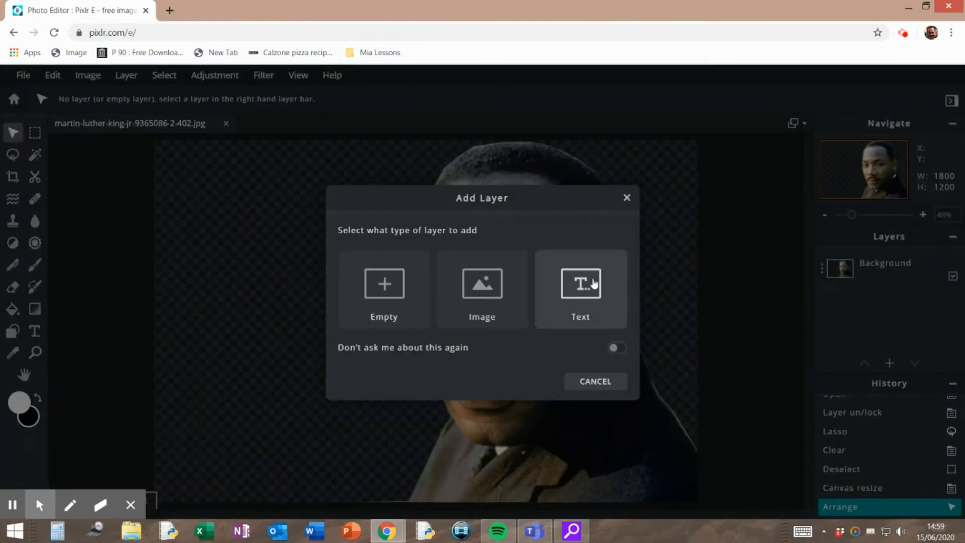
{"action": "left_click", "coordinate": [370, 288]}
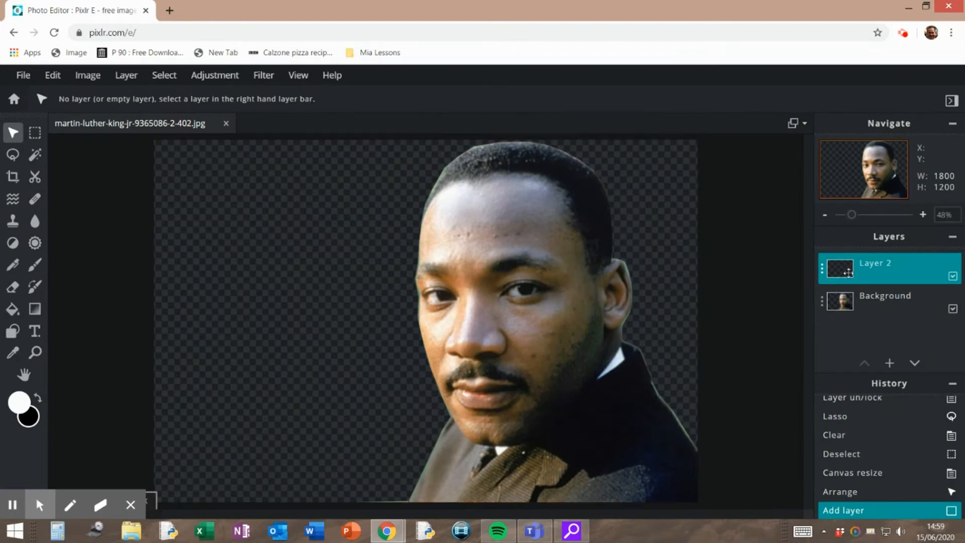
{"action": "left_click", "coordinate": [12, 308]}
{"action": "left_click", "coordinate": [253, 312]}
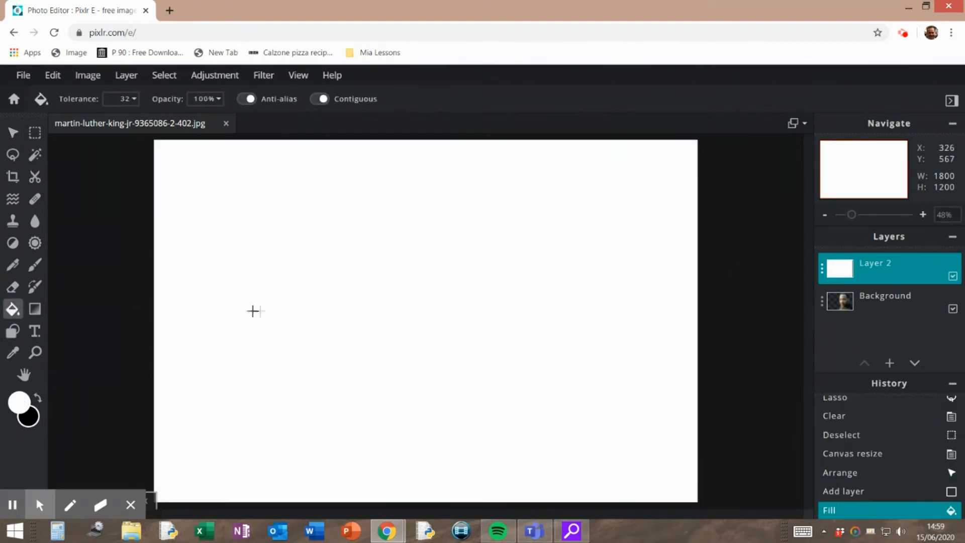
{"action": "left_click_drag", "start_coordinate": [877, 277], "coordinate": [879, 324]}
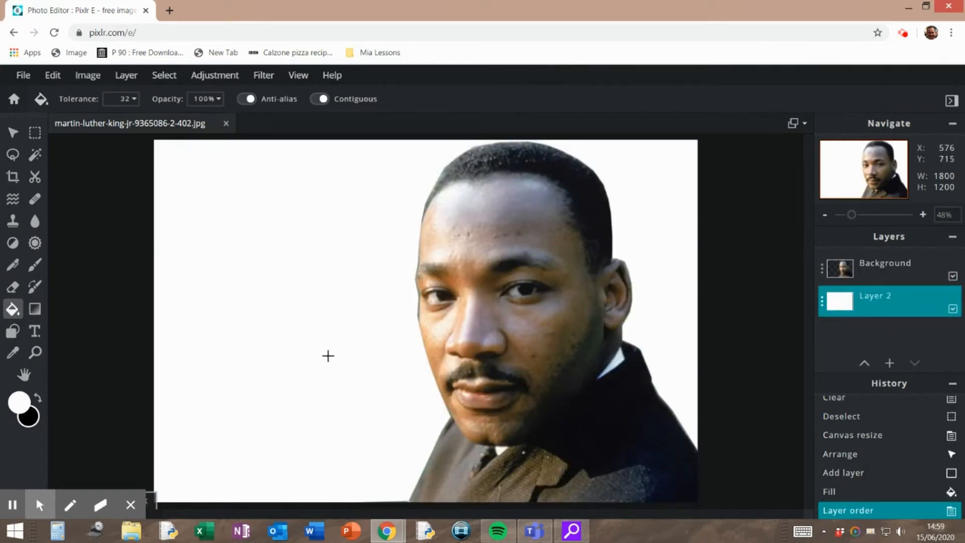
Step: Erase leftover background fringe on the Background layer along the right side of the hair and the top of the ear
{"action": "left_click", "coordinate": [885, 269]}
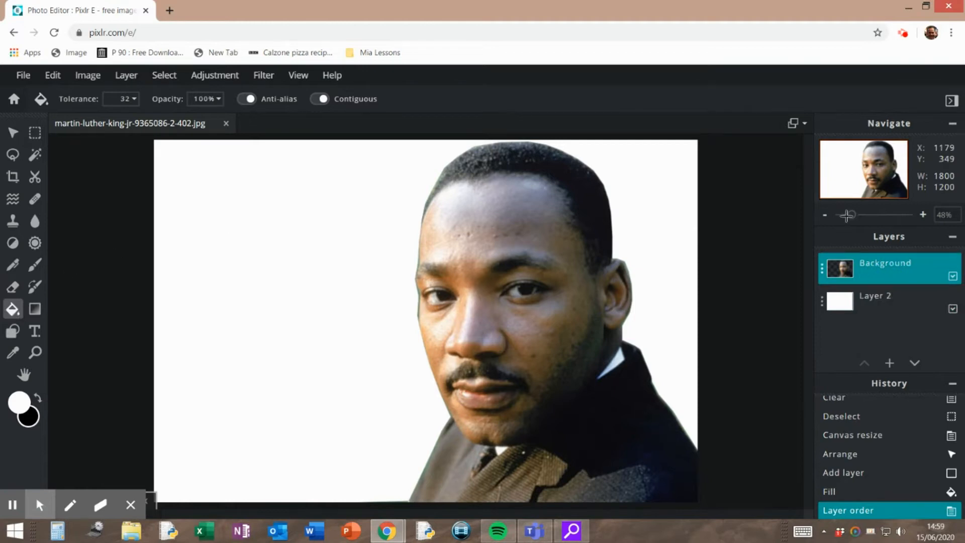
{"action": "left_click", "coordinate": [12, 287]}
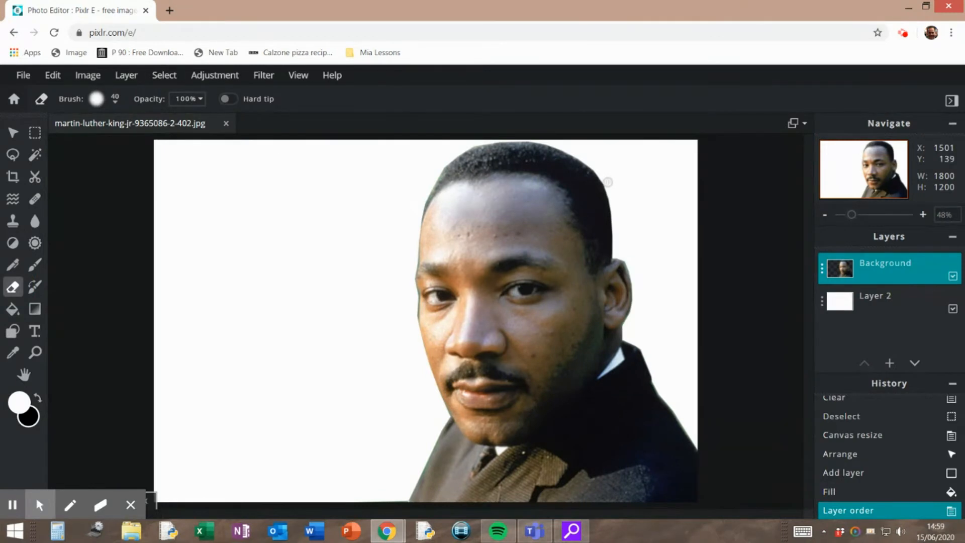
{"action": "left_click", "coordinate": [608, 182]}
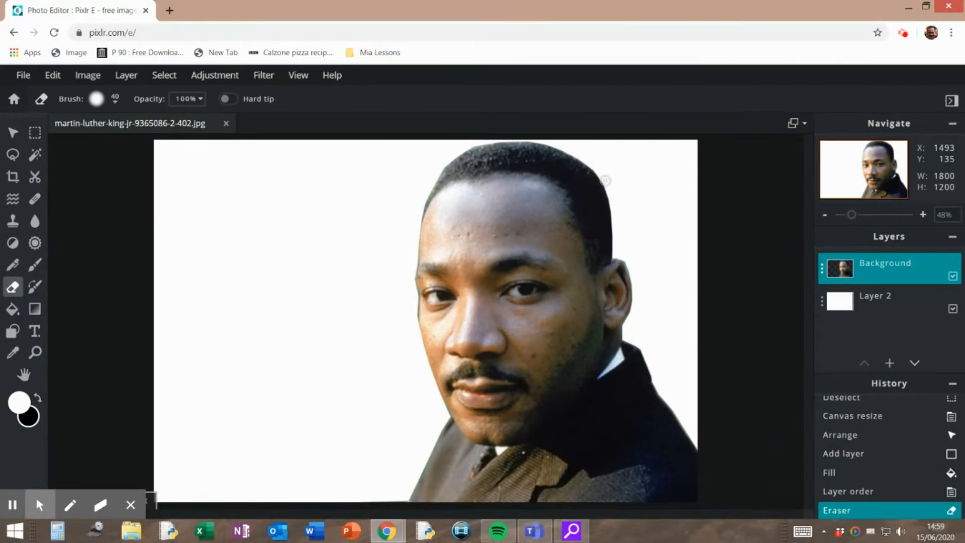
{"action": "left_click", "coordinate": [606, 181]}
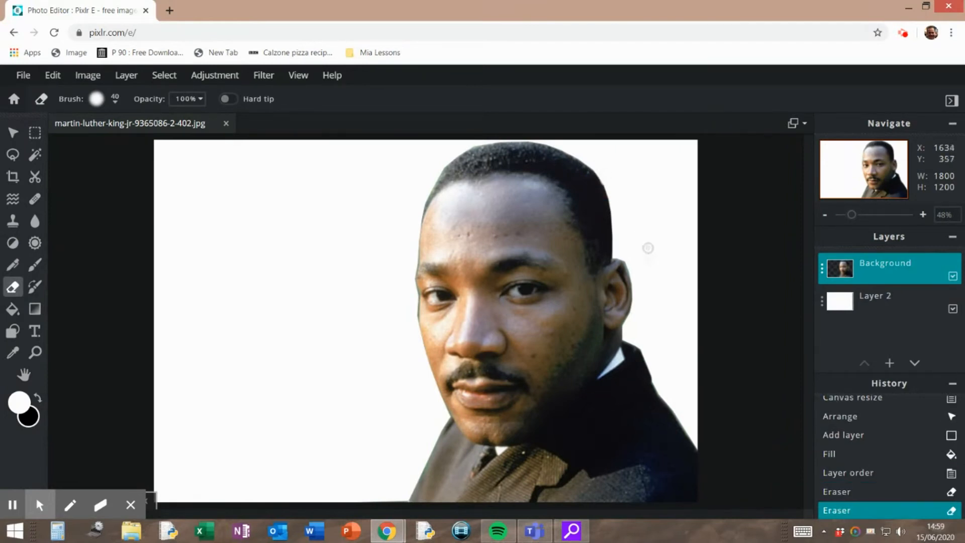
{"action": "left_click", "coordinate": [627, 259]}
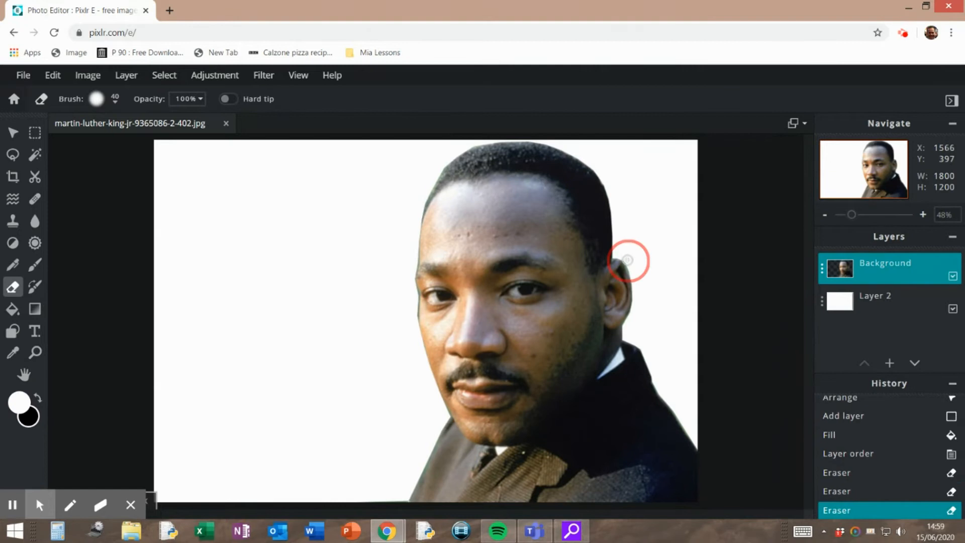
{"action": "left_click", "coordinate": [632, 263]}
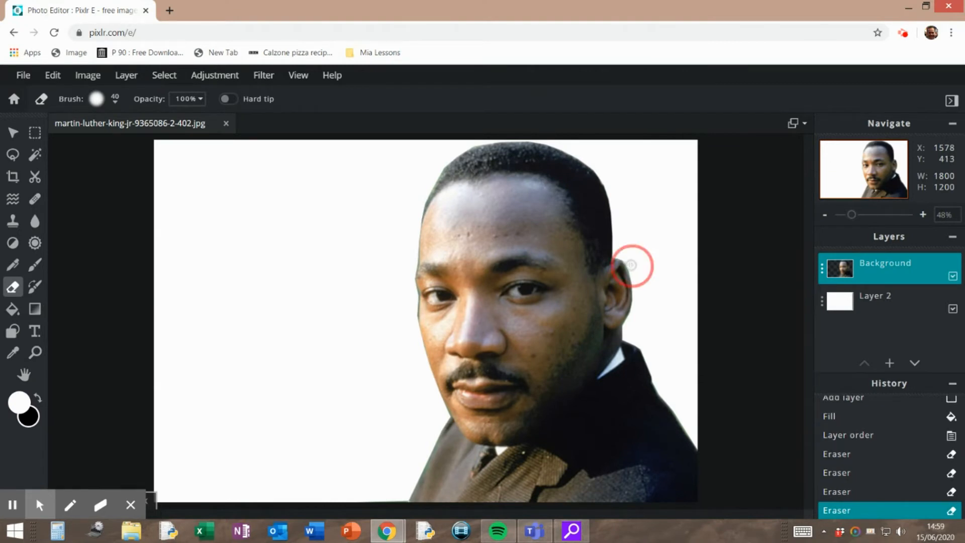
{"action": "left_click", "coordinate": [632, 268]}
{"action": "left_click", "coordinate": [635, 273]}
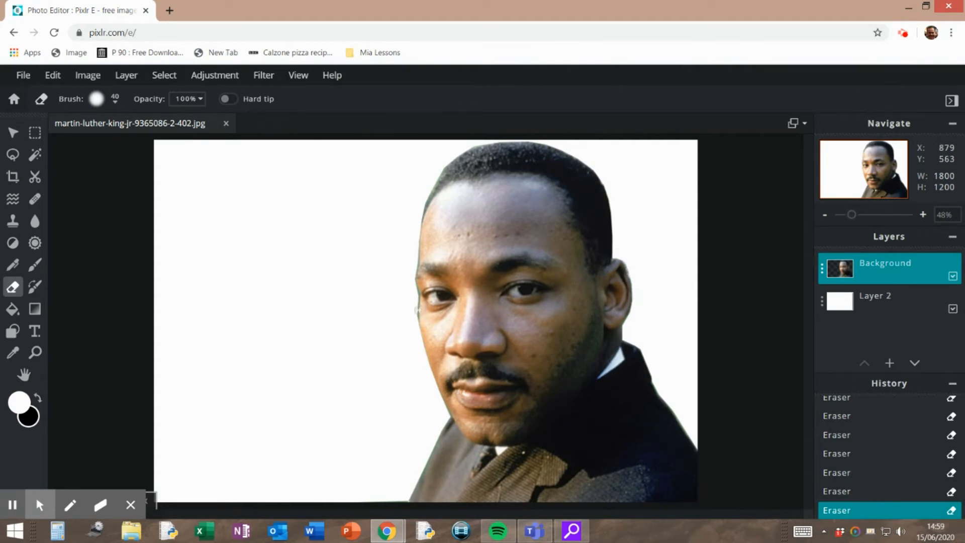
Step: Erase the stray edge pixels along the left side of the face beside the eye
{"action": "left_click", "coordinate": [413, 315]}
{"action": "left_click", "coordinate": [413, 309]}
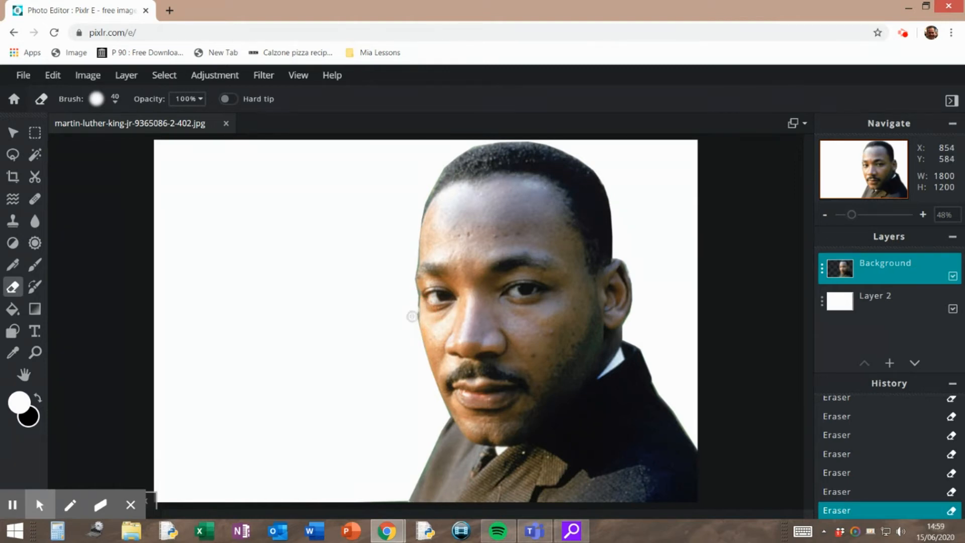
{"action": "left_click", "coordinate": [413, 315]}
{"action": "left_click", "coordinate": [413, 305]}
{"action": "left_click", "coordinate": [413, 300]}
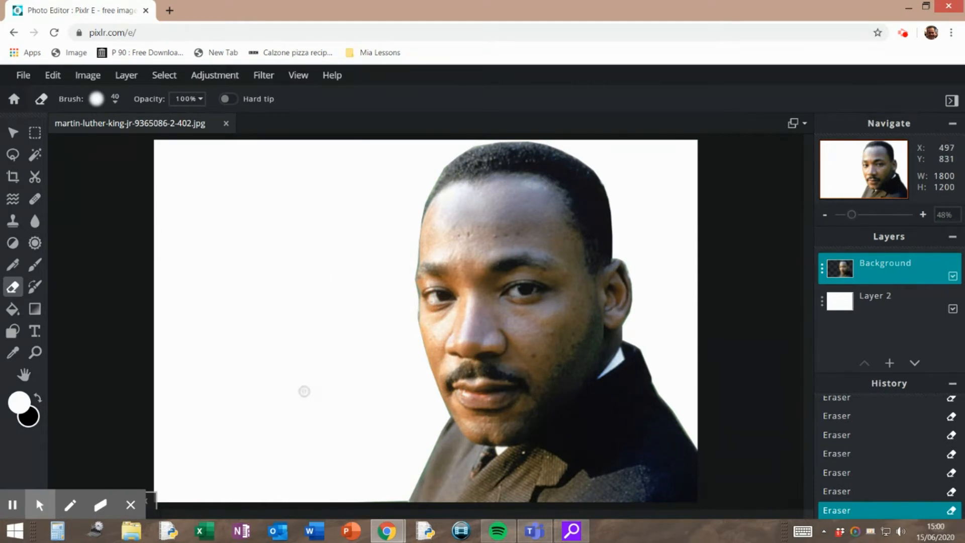
{"action": "left_click", "coordinate": [414, 313]}
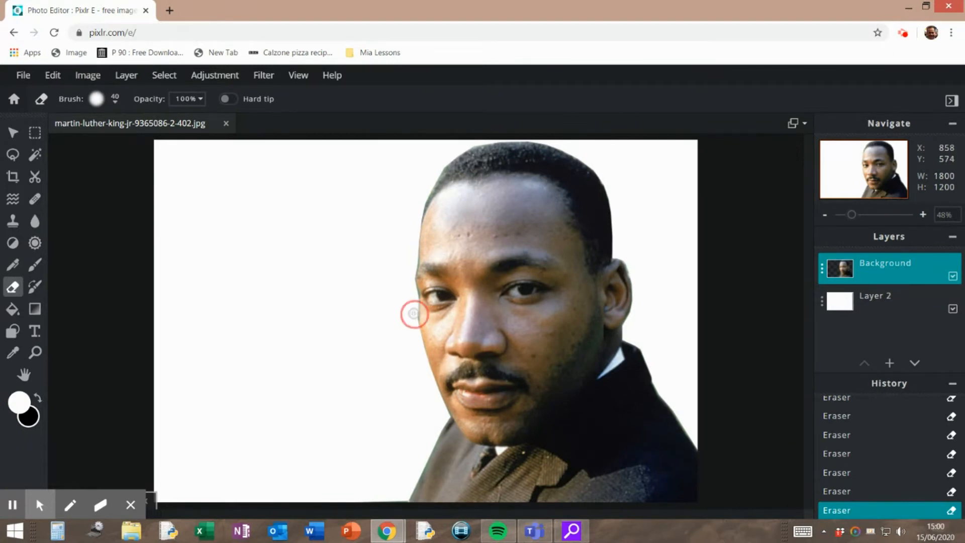
{"action": "left_click", "coordinate": [414, 318]}
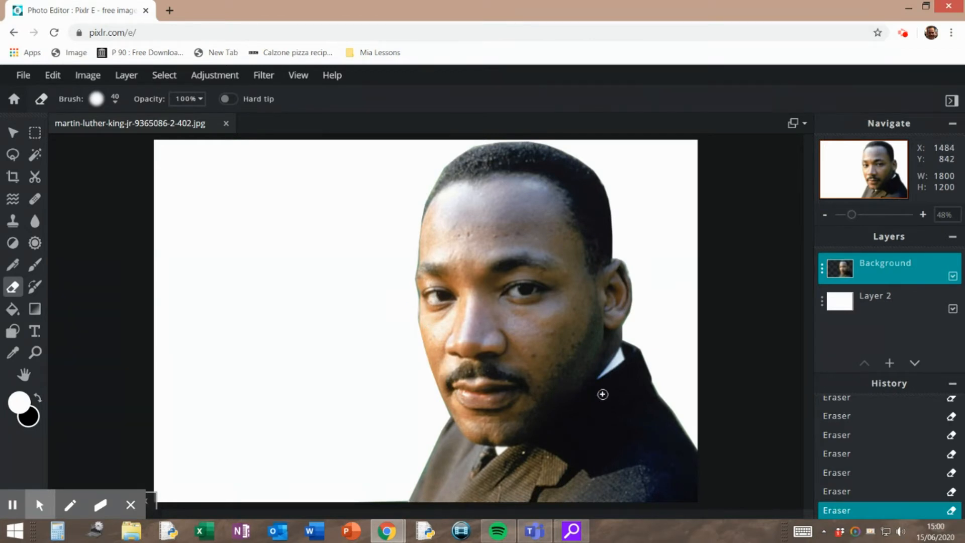
Step: Posterize the portrait layer with the colors value set to 5
{"action": "left_click", "coordinate": [13, 134]}
{"action": "left_click", "coordinate": [211, 82]}
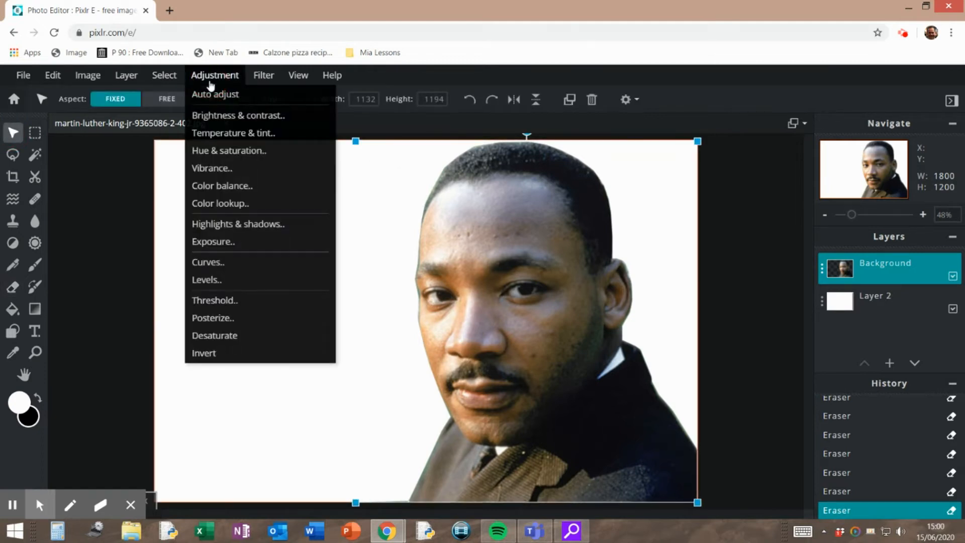
{"action": "left_click", "coordinate": [243, 318]}
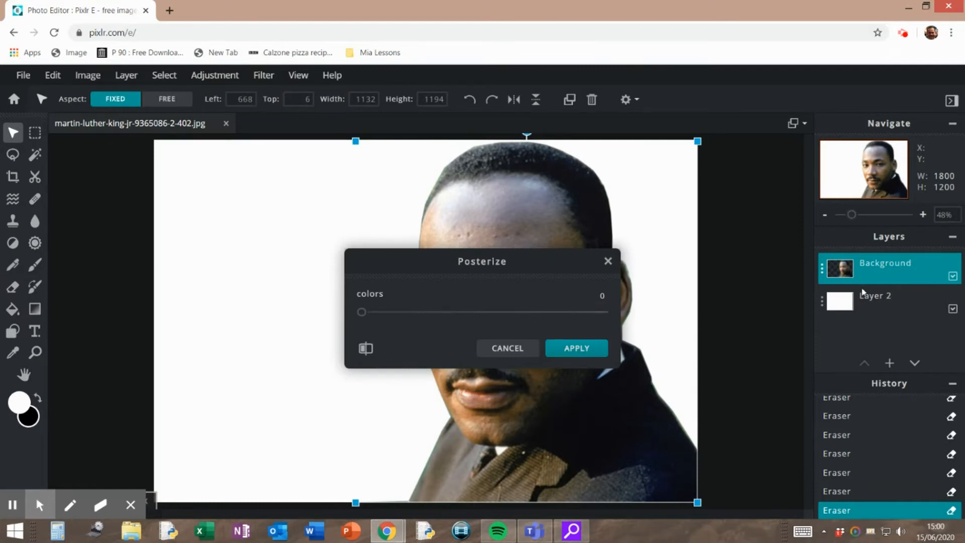
{"action": "left_click_drag", "start_coordinate": [362, 311], "coordinate": [401, 314]}
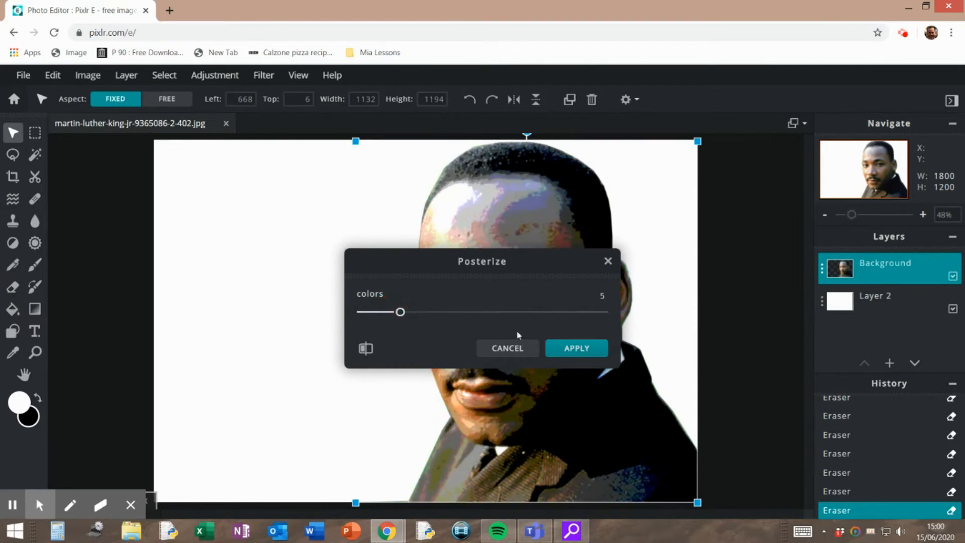
{"action": "left_click", "coordinate": [571, 346]}
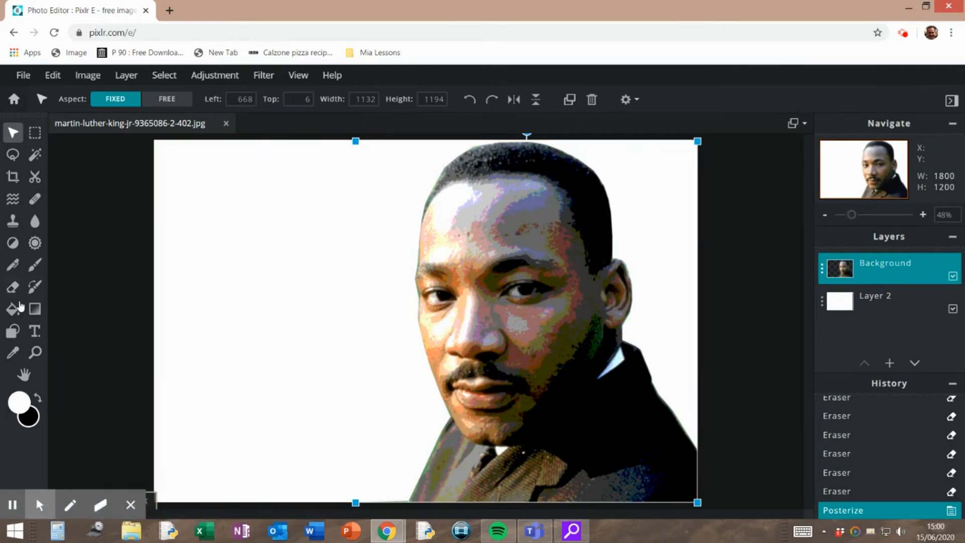
Step: Add a new text layer over the image and clear its placeholder text
{"action": "left_click", "coordinate": [35, 331]}
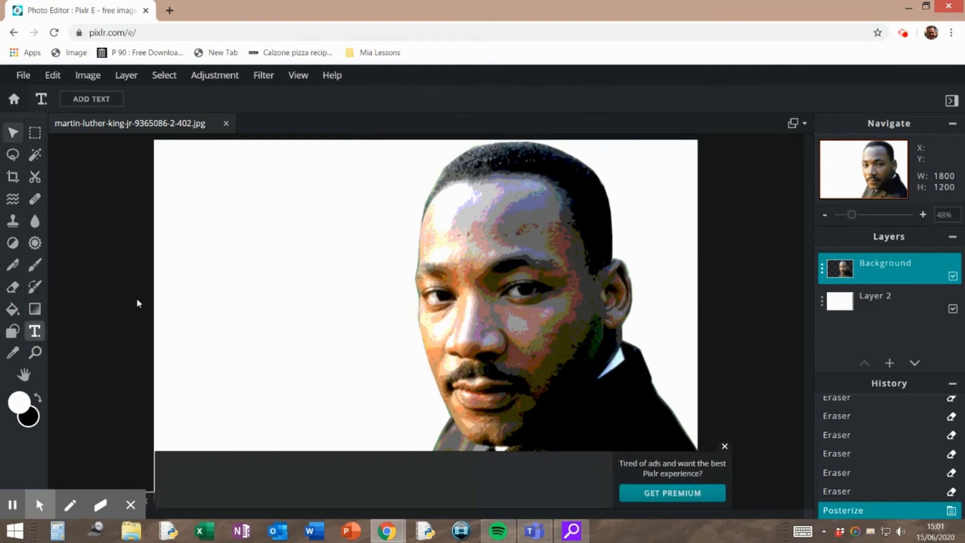
{"action": "left_click", "coordinate": [725, 447]}
{"action": "left_click", "coordinate": [216, 292]}
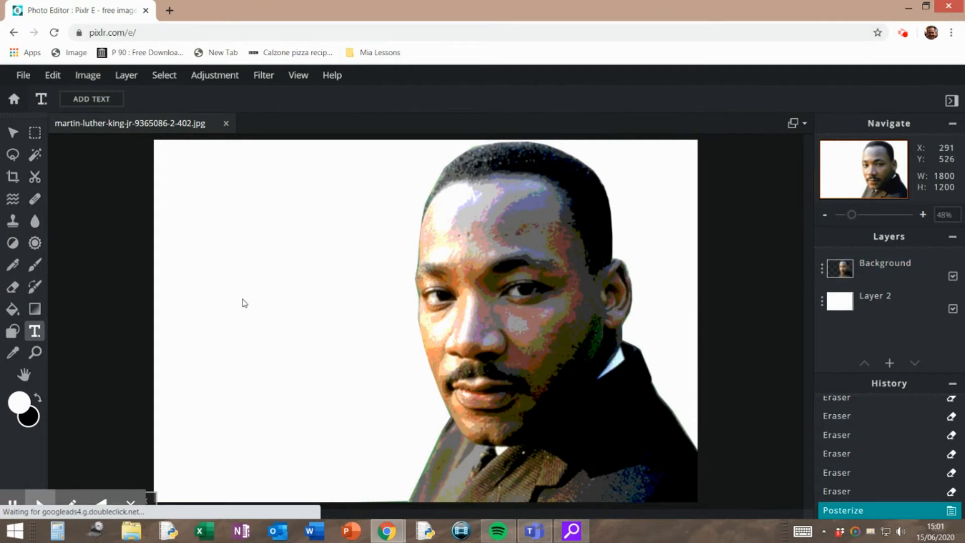
{"action": "left_click", "coordinate": [240, 327]}
{"action": "left_click", "coordinate": [575, 330]}
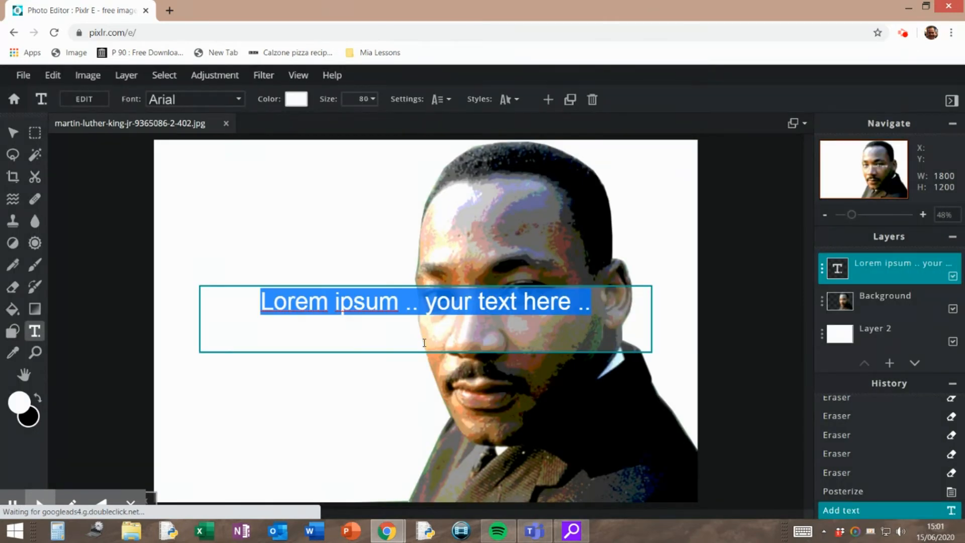
{"action": "key", "text": "BackSpace"}
{"action": "type", "text": "D"}
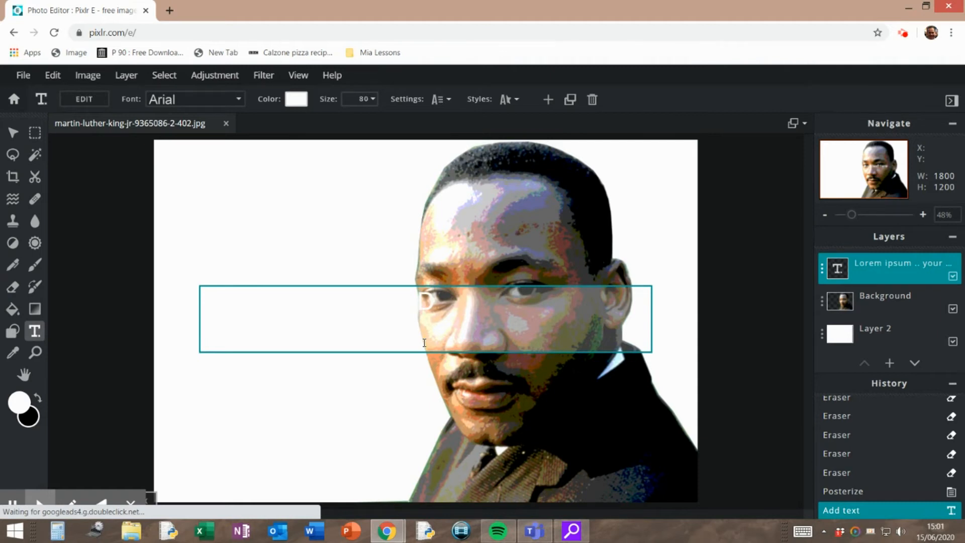
{"action": "key", "text": "BackSpace"}
Step: Set the text color to dark gray #5F5C5C and enter the word DEMOCRACY
{"action": "left_click", "coordinate": [290, 97]}
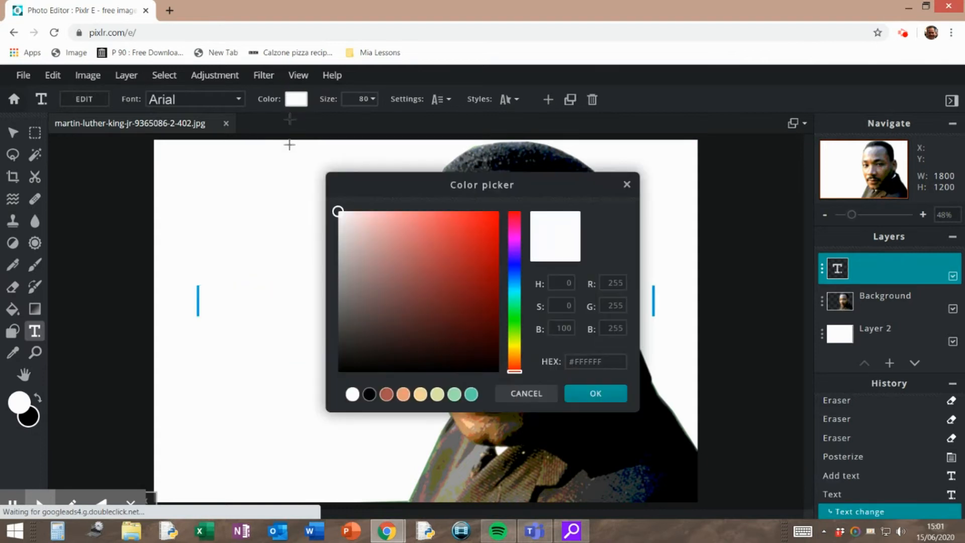
{"action": "mouse_move", "coordinate": [356, 324]}
{"action": "left_mouse_down"}
{"action": "mouse_move", "coordinate": [345, 308]}
{"action": "mouse_move", "coordinate": [342, 329]}
{"action": "mouse_move", "coordinate": [343, 312]}
{"action": "left_mouse_up"}
{"action": "left_click", "coordinate": [587, 394]}
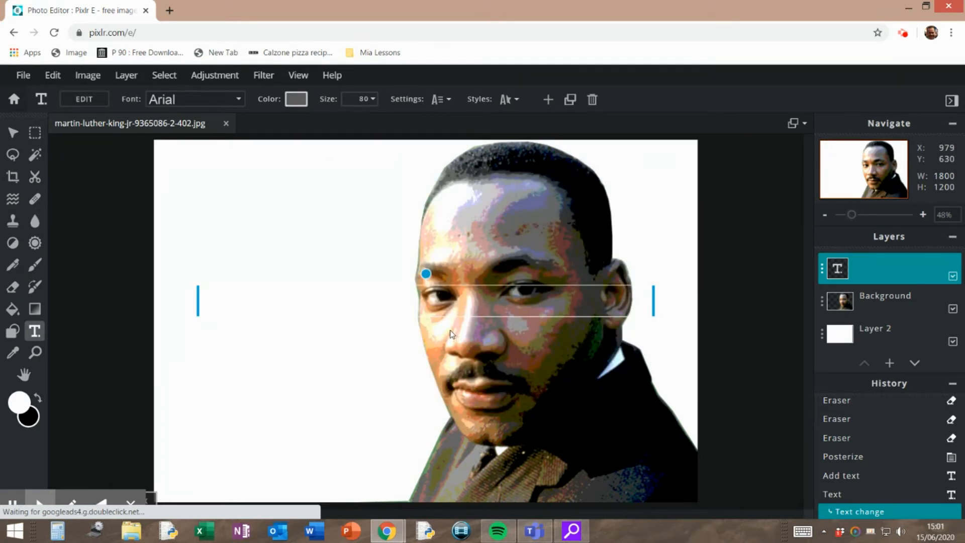
{"action": "left_click", "coordinate": [434, 304]}
{"action": "type", "text": "DEM"}
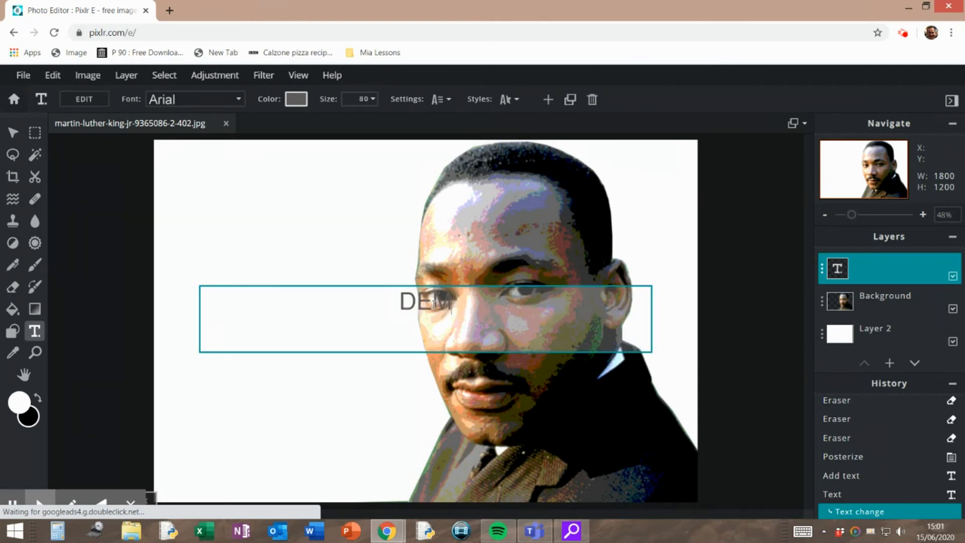
{"action": "type", "text": "OCRACY"}
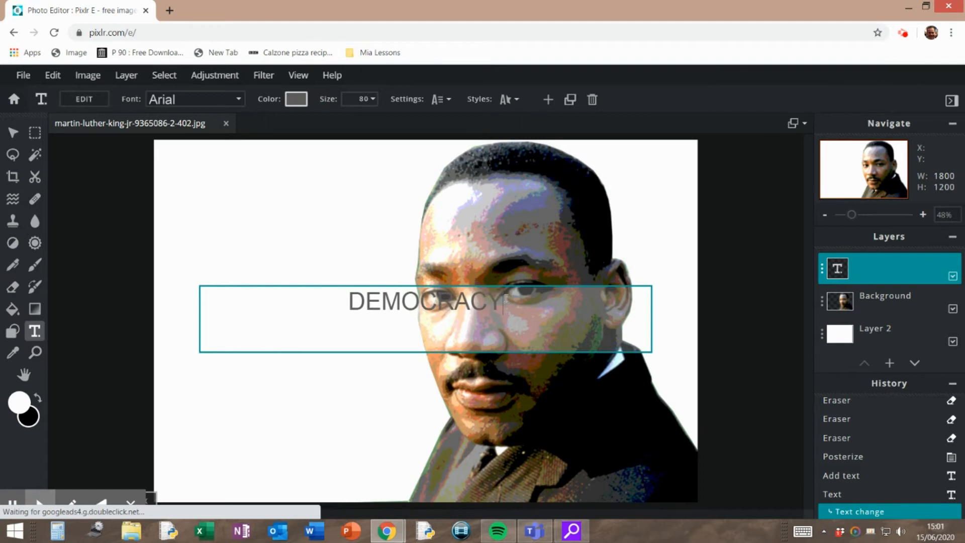
Step: Change the DEMOCRACY text's font to Adios Amigos and move the text up onto the forehead
{"action": "left_click_drag", "start_coordinate": [504, 300], "coordinate": [345, 300]}
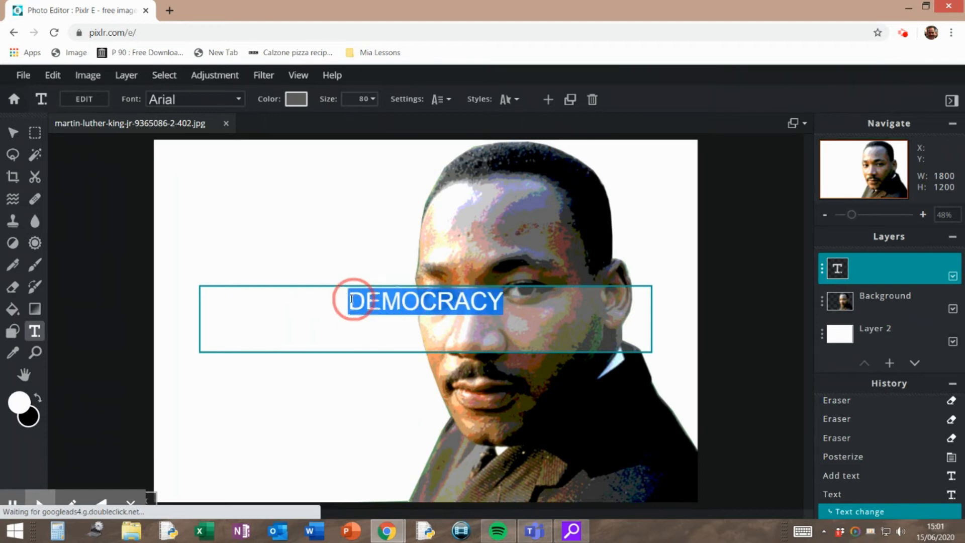
{"action": "left_click", "coordinate": [236, 102]}
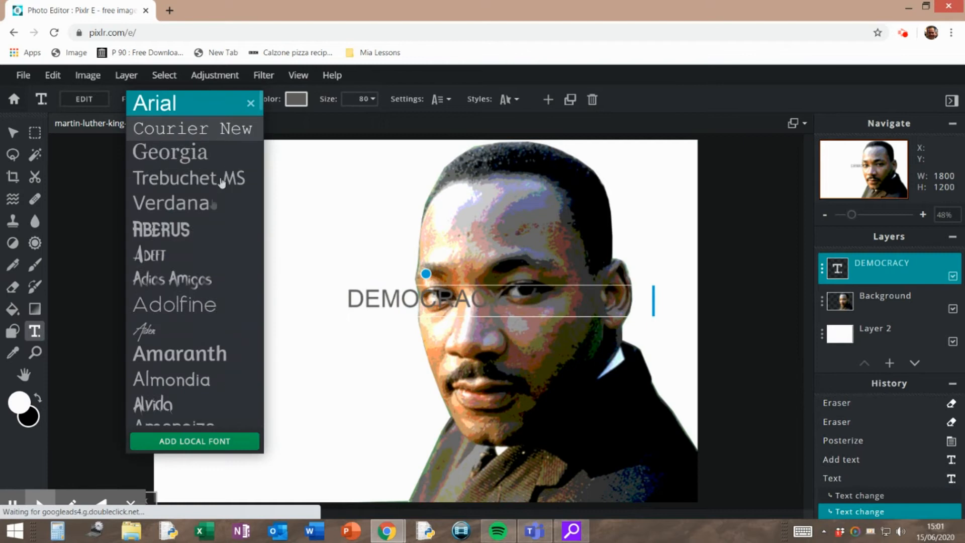
{"action": "left_click", "coordinate": [190, 278]}
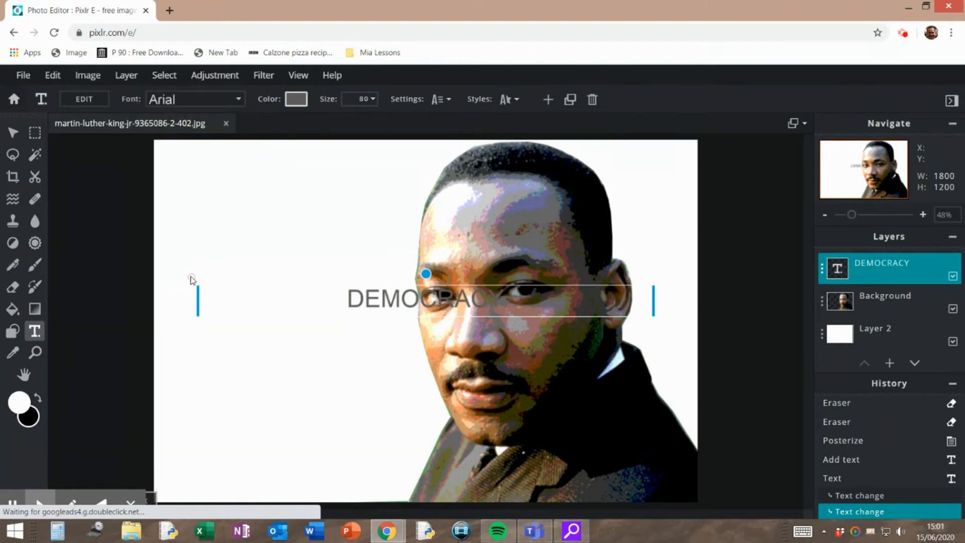
{"action": "left_click_drag", "start_coordinate": [443, 290], "coordinate": [485, 209]}
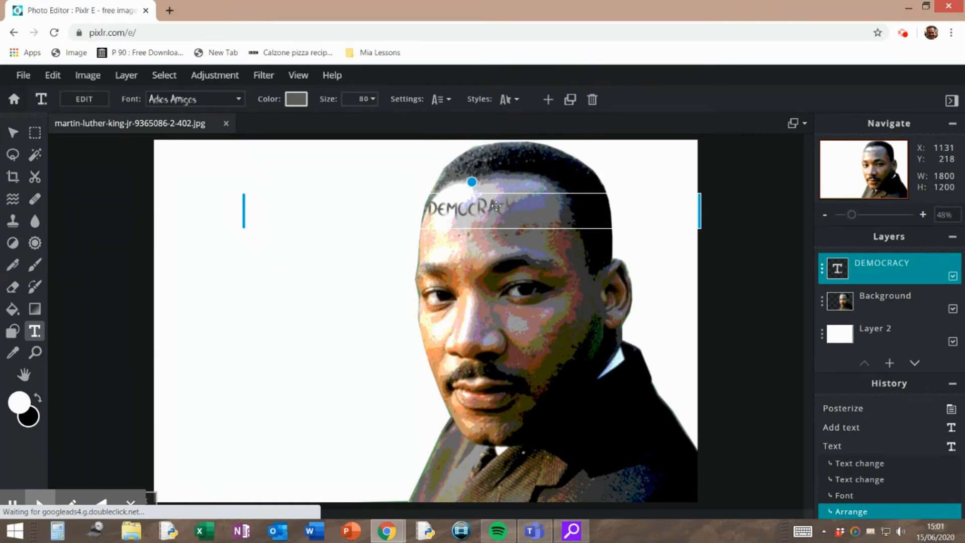
Step: Recolor the DEMOCRACY text black (#000000), shift it slightly up and right on the forehead, and deselect it
{"action": "left_click", "coordinate": [296, 99]}
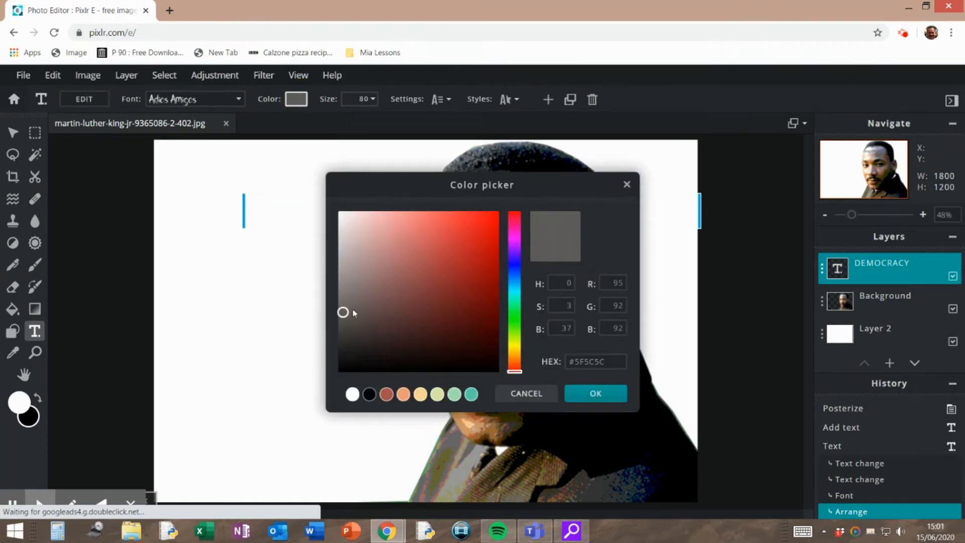
{"action": "left_click_drag", "start_coordinate": [343, 320], "coordinate": [338, 386]}
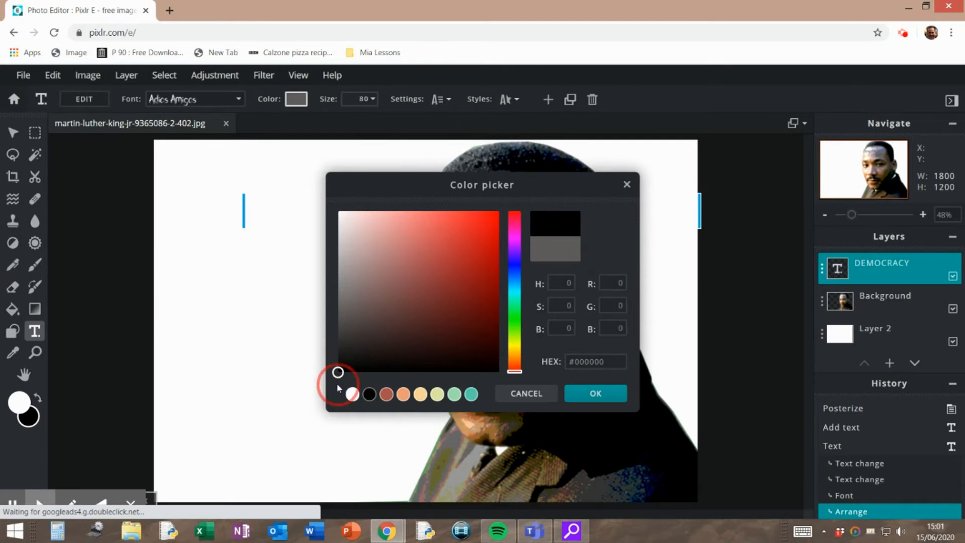
{"action": "left_click", "coordinate": [571, 394]}
{"action": "left_click_drag", "start_coordinate": [490, 207], "coordinate": [509, 195]}
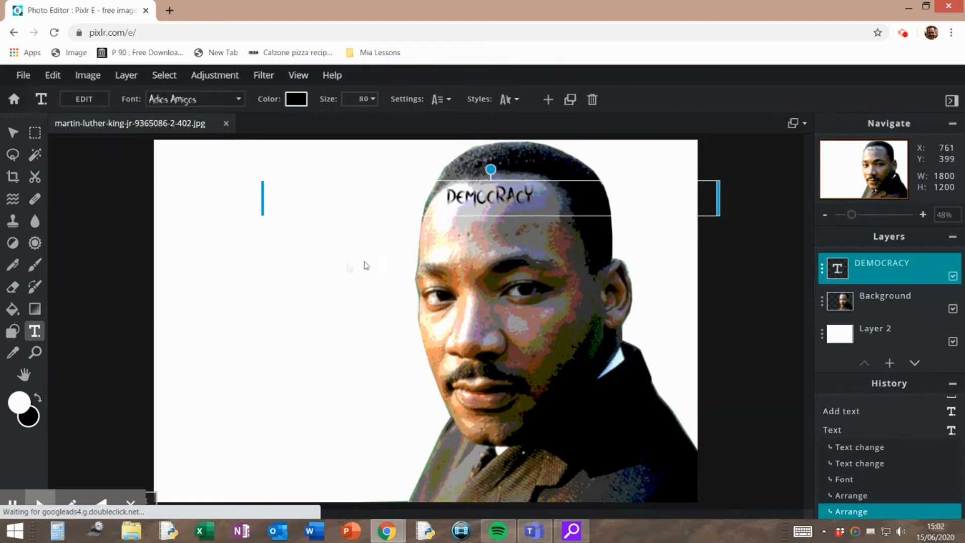
{"action": "left_click", "coordinate": [366, 265]}
Step: Add a second text layer and replace its placeholder text with CIVIL RIGHTS
{"action": "left_click", "coordinate": [35, 353]}
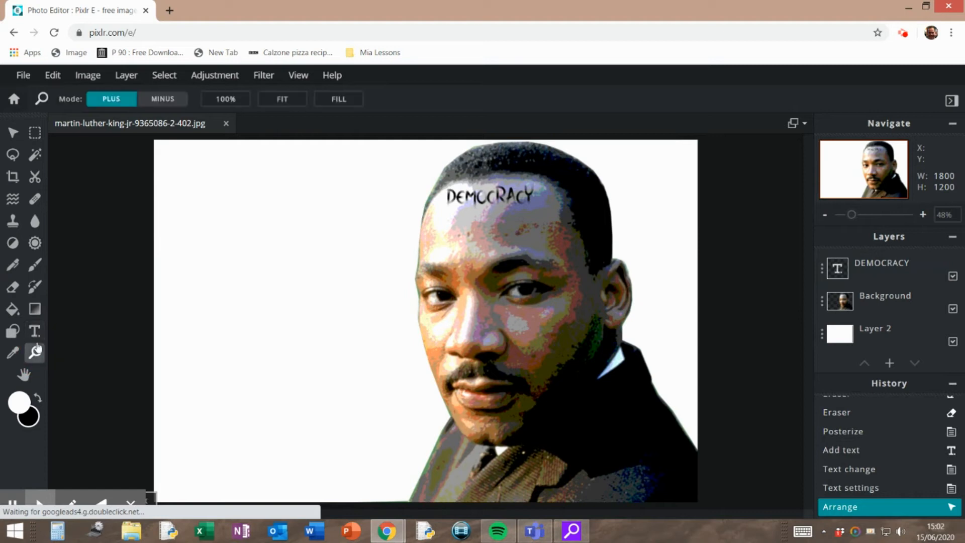
{"action": "left_click", "coordinate": [37, 340]}
{"action": "left_click", "coordinate": [254, 337]}
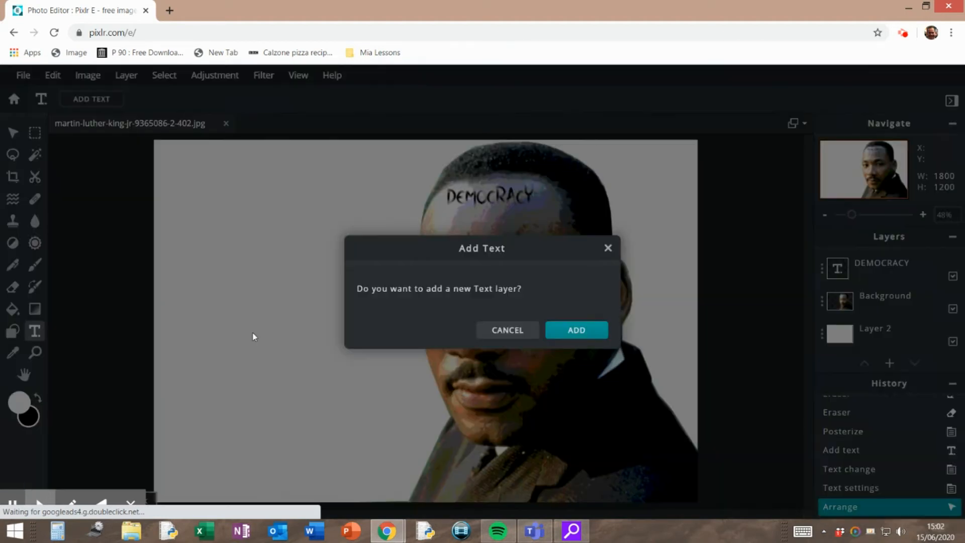
{"action": "left_click", "coordinate": [578, 332]}
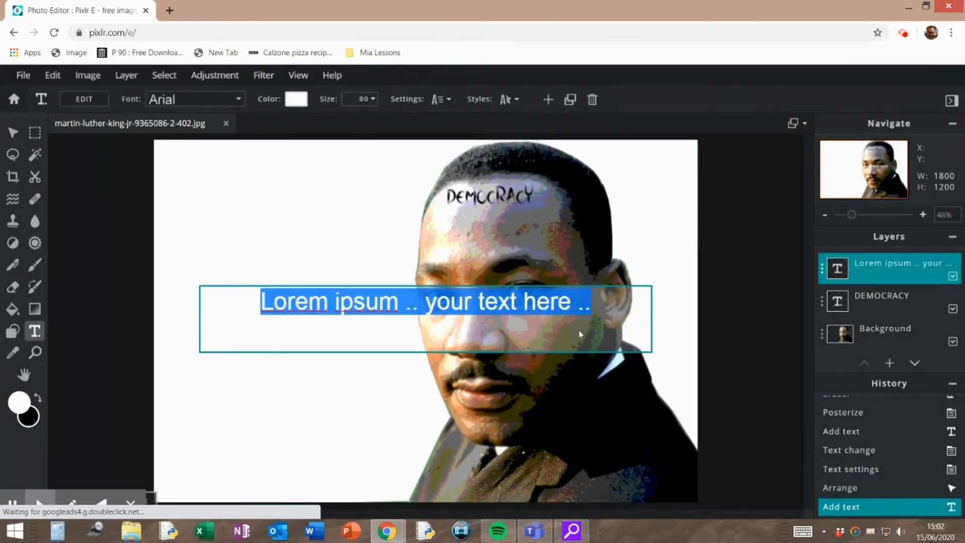
{"action": "key", "text": "BackSpace"}
{"action": "type", "text": "CIVIL R"}
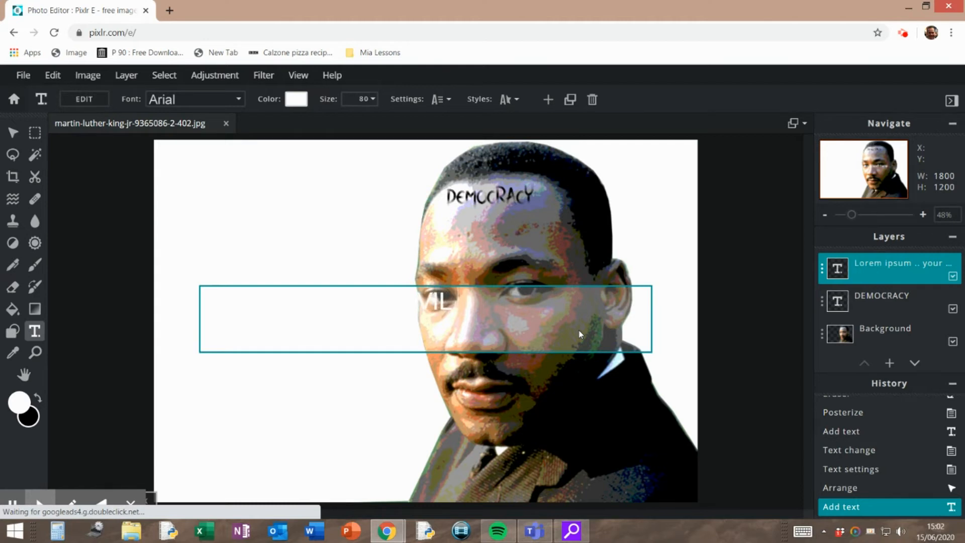
{"action": "type", "text": "IGHTS"}
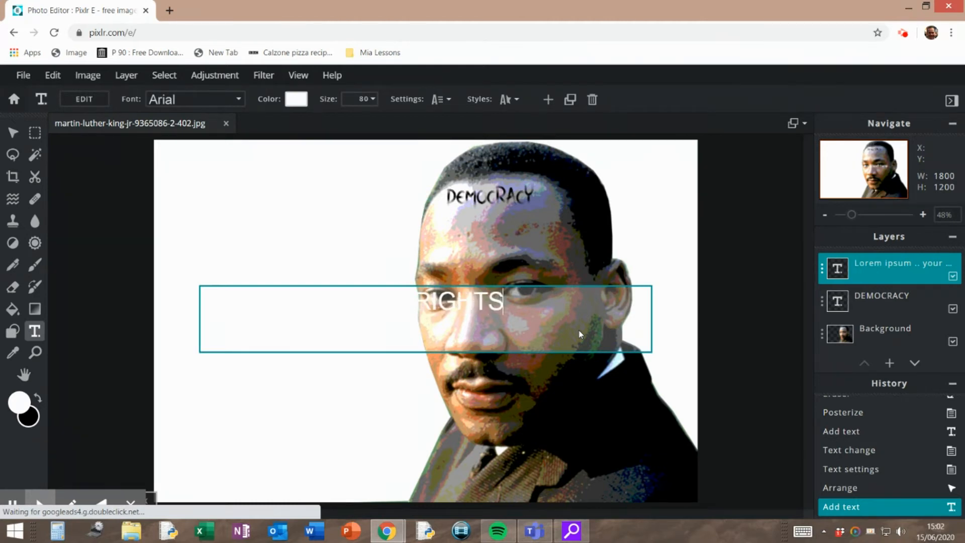
Step: Recolor the CIVIL RIGHTS text black (#000000)
{"action": "left_click_drag", "start_coordinate": [505, 308], "coordinate": [313, 295]}
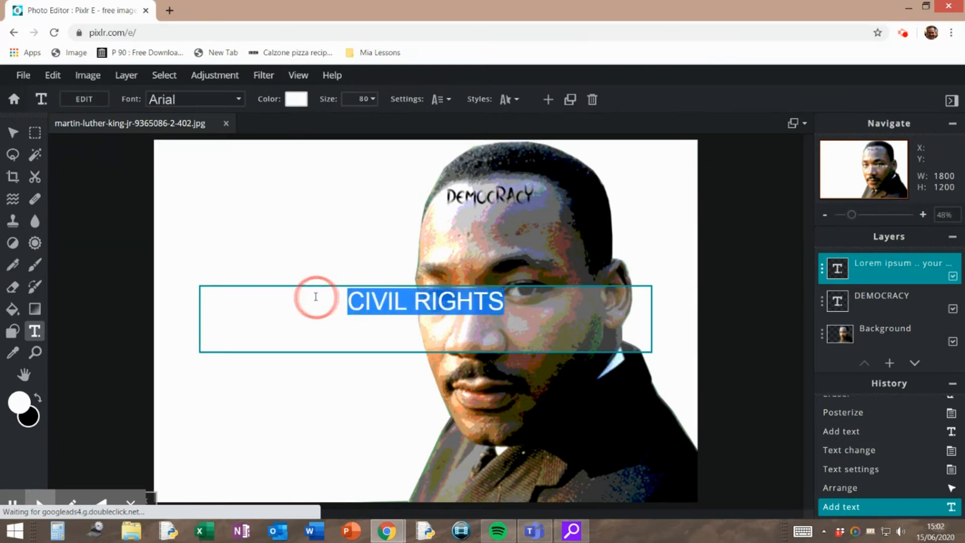
{"action": "left_click", "coordinate": [297, 100]}
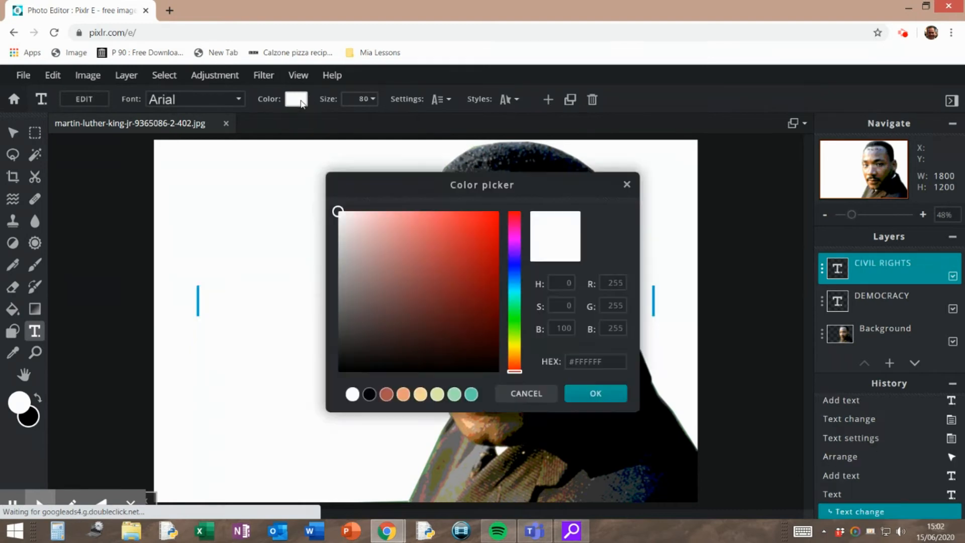
{"action": "left_click", "coordinate": [341, 374]}
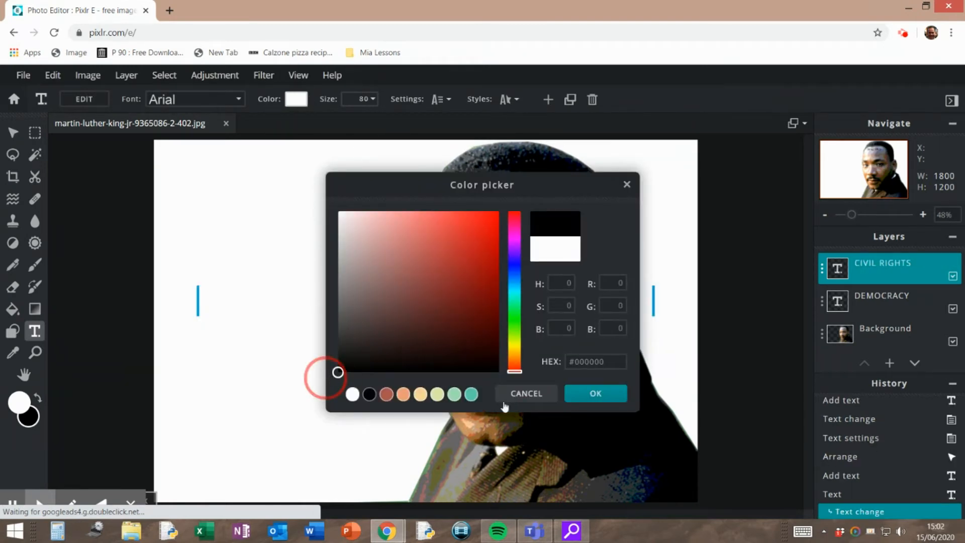
{"action": "left_click", "coordinate": [592, 394]}
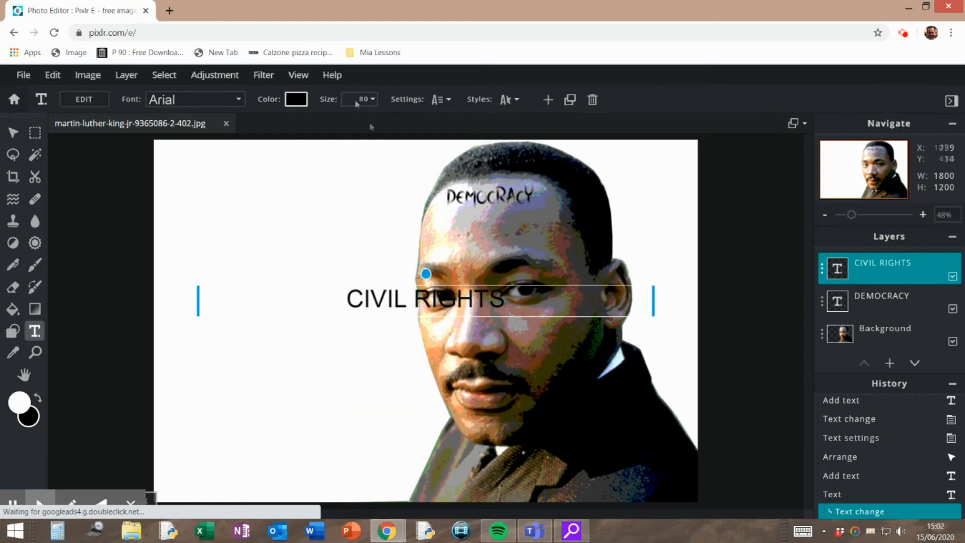
Step: Change the CIVIL RIGHTS font to Adios Amigos, move the text onto the forehead below DEMOCRACY, and deselect it
{"action": "left_click", "coordinate": [227, 105]}
{"action": "left_click", "coordinate": [196, 277]}
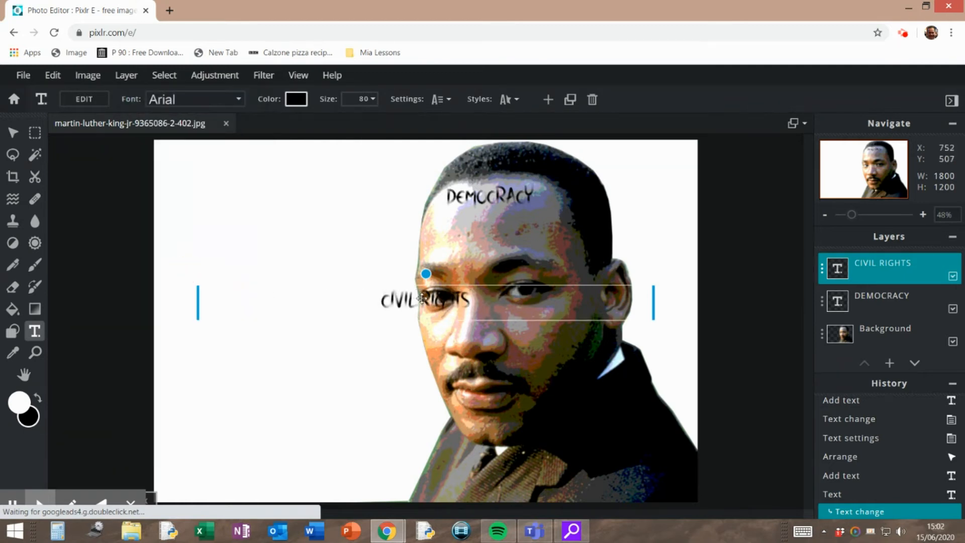
{"action": "left_click_drag", "start_coordinate": [422, 299], "coordinate": [523, 221]}
{"action": "left_click", "coordinate": [255, 362]}
Step: Add another text layer and replace its placeholder text with EQUALITY
{"action": "left_click", "coordinate": [33, 316]}
{"action": "left_click", "coordinate": [35, 331]}
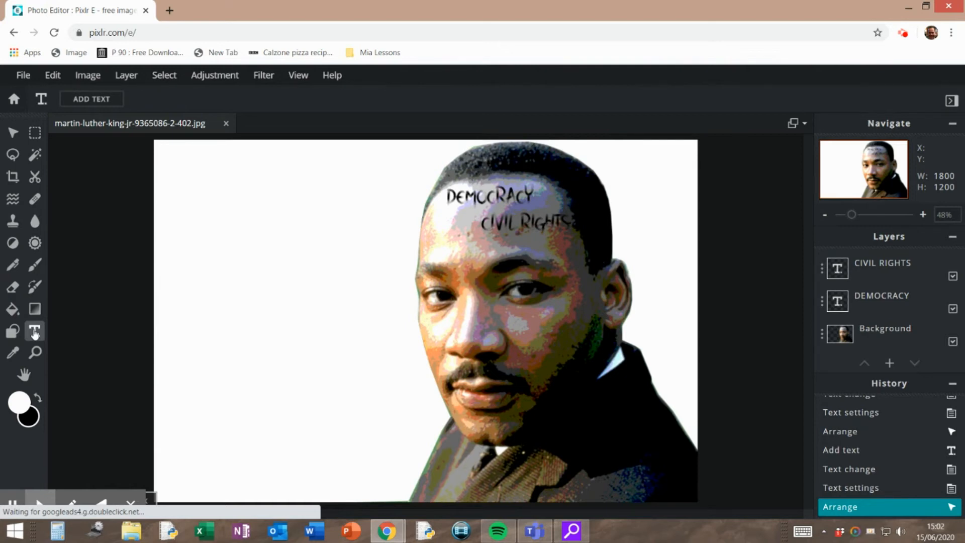
{"action": "left_click", "coordinate": [242, 338]}
{"action": "left_click", "coordinate": [560, 330]}
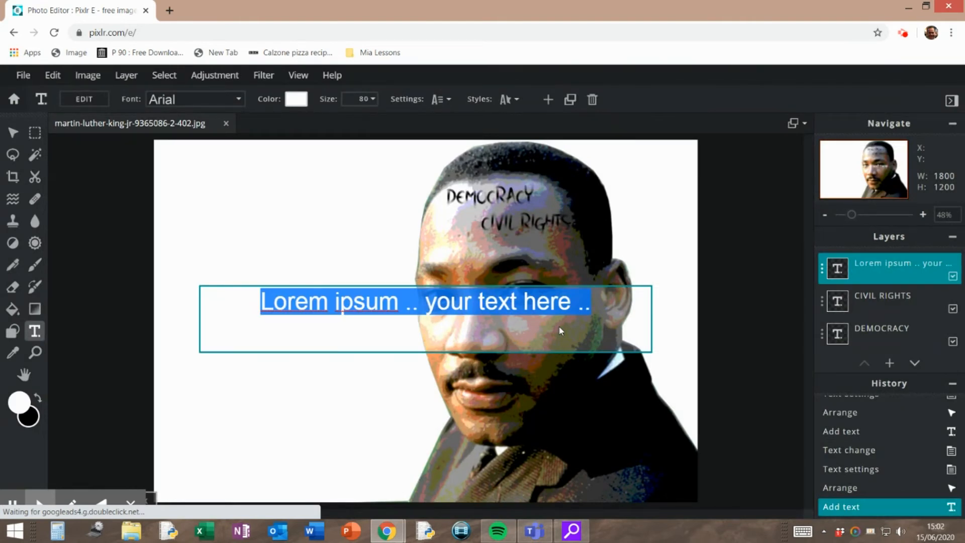
{"action": "key", "text": "BackSpace"}
{"action": "type", "text": "EQUALITY"}
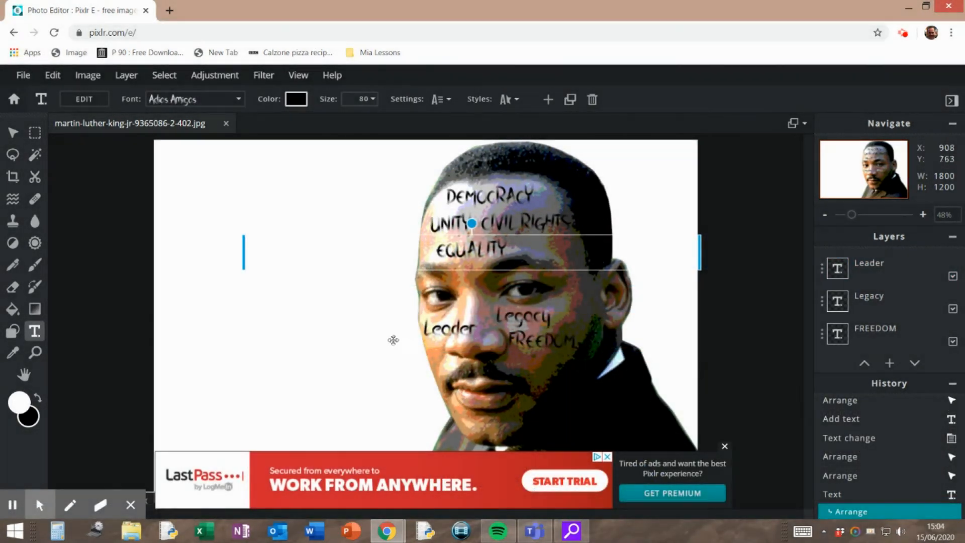
Step: Add a text layer reading CHARACTER and move it onto the white backdrop beside the cheek
{"action": "left_click", "coordinate": [226, 390]}
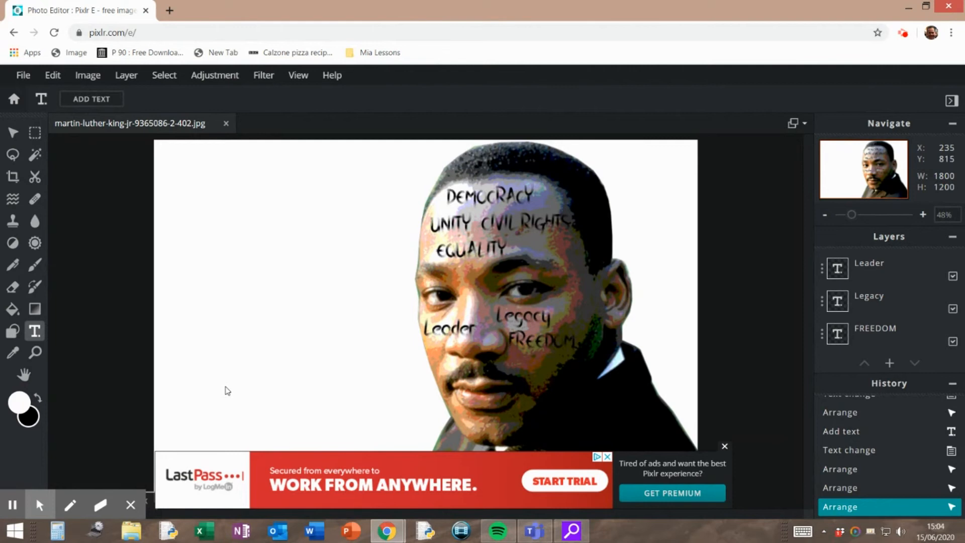
{"action": "left_click", "coordinate": [227, 391]}
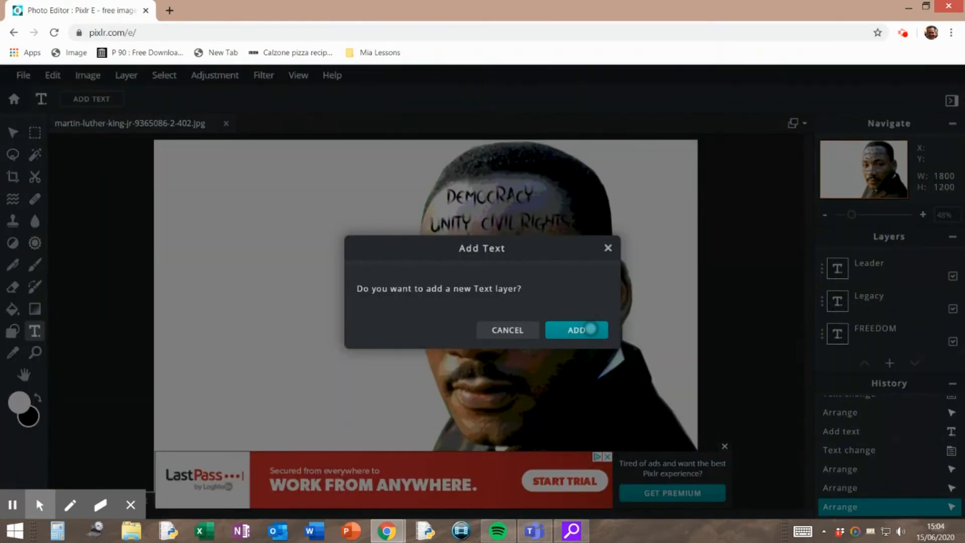
{"action": "left_click", "coordinate": [591, 329]}
{"action": "type", "text": "c"}
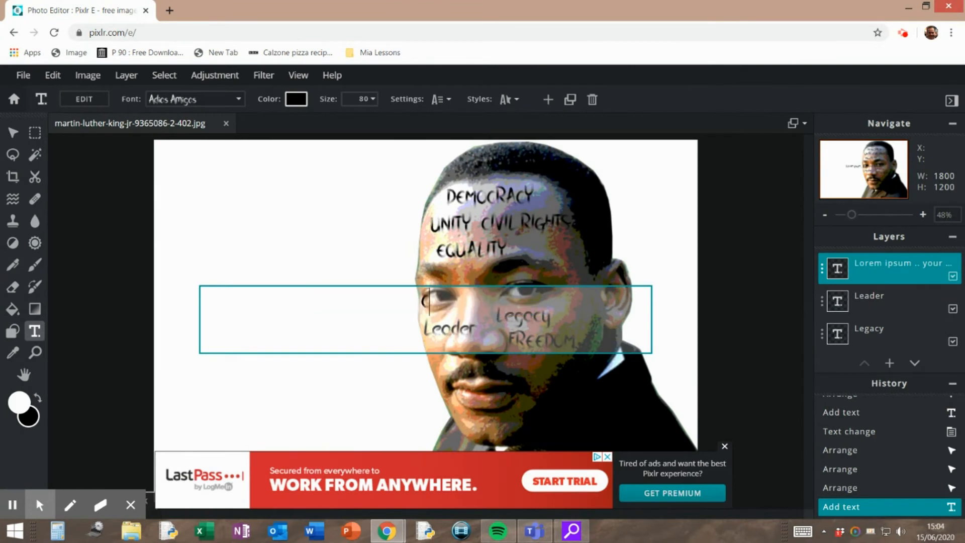
{"action": "type", "text": "HARACTER"}
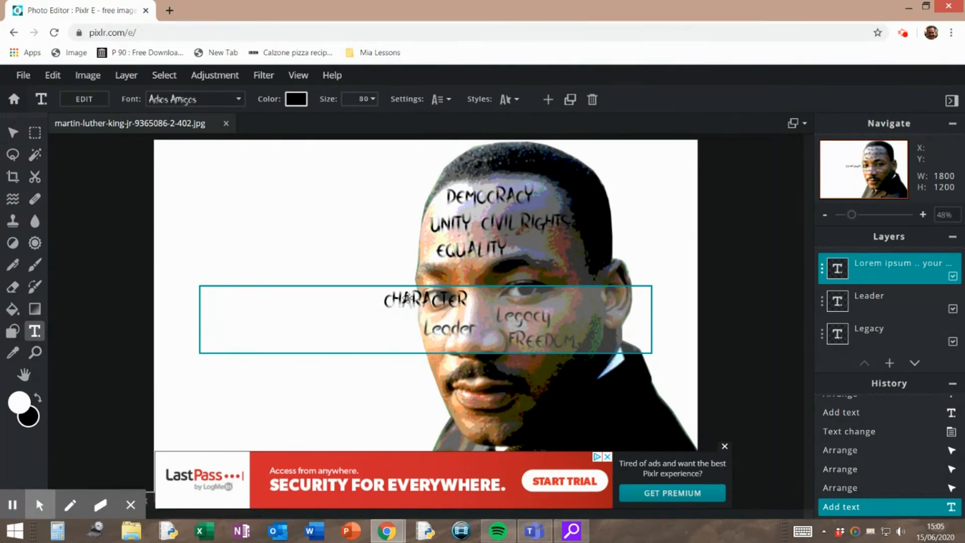
{"action": "left_click", "coordinate": [407, 298]}
{"action": "left_click_drag", "start_coordinate": [408, 298], "coordinate": [361, 353]}
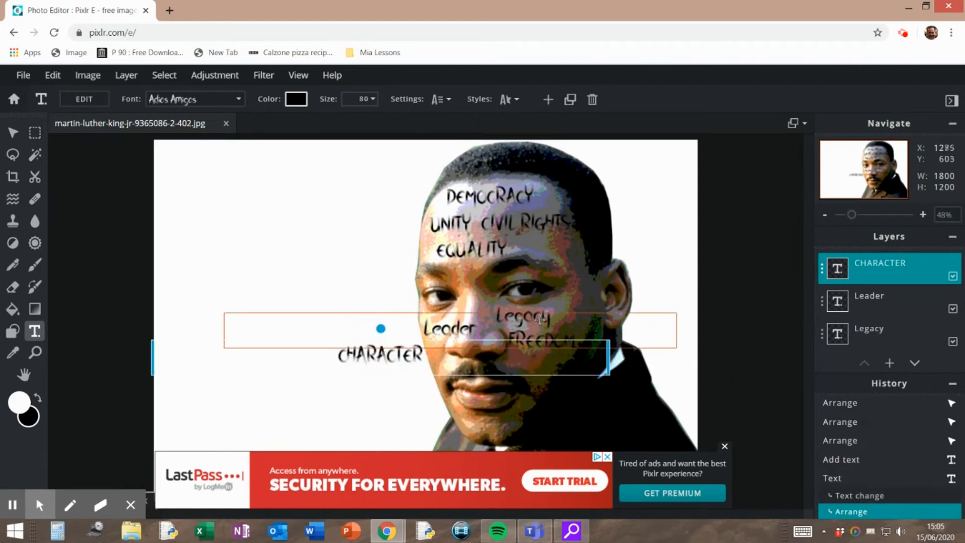
Step: Retype the Leader text in capitals as LEADER
{"action": "double_click", "coordinate": [539, 318]}
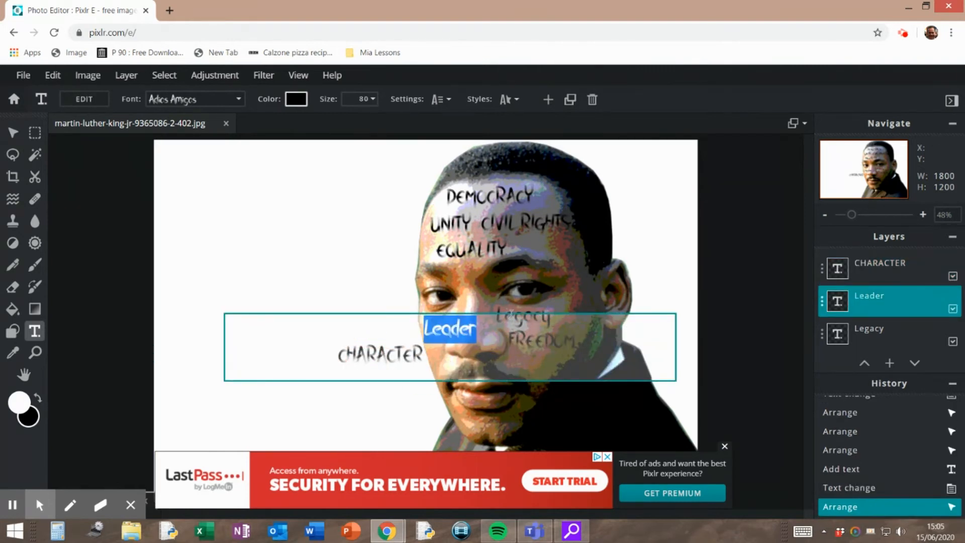
{"action": "key", "text": "BackSpace"}
{"action": "type", "text": "LEADER"}
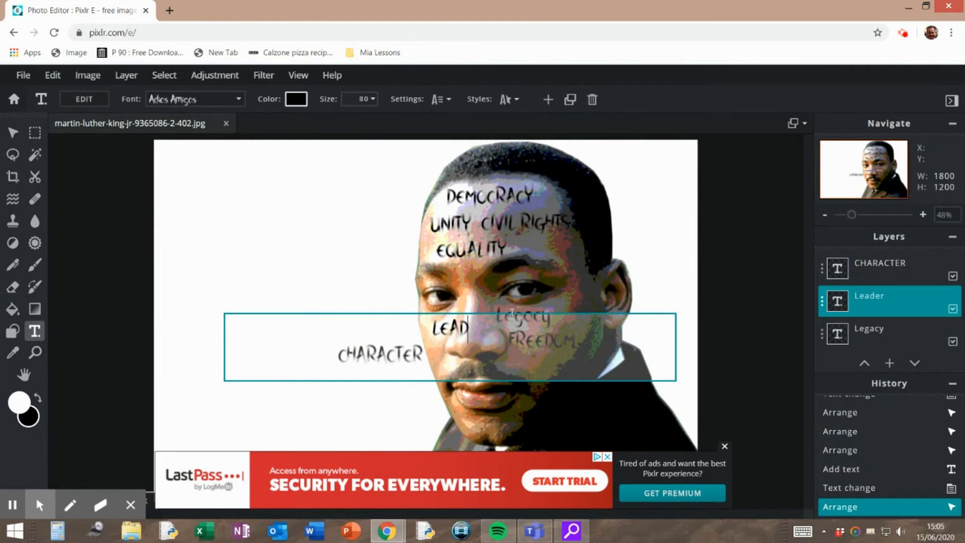
{"action": "left_click", "coordinate": [544, 314]}
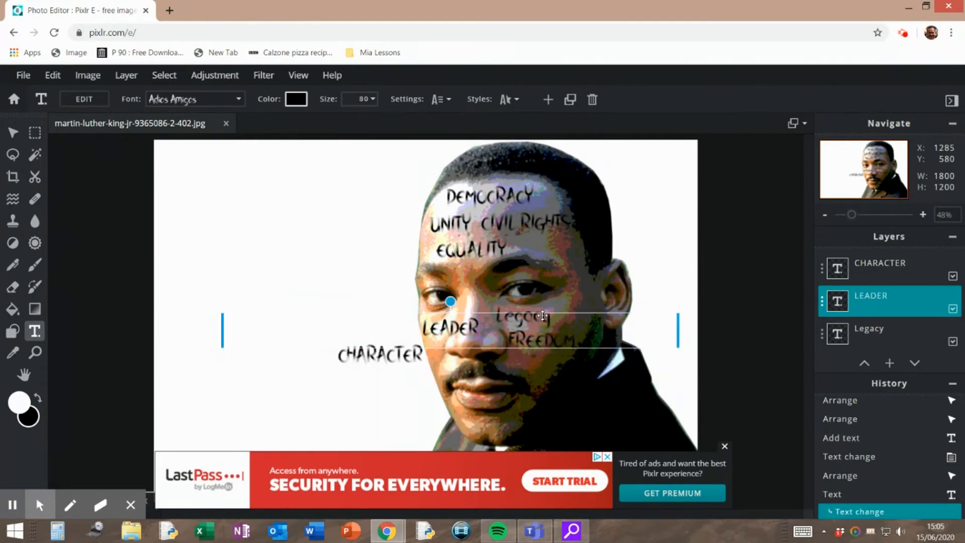
{"action": "left_click", "coordinate": [505, 391]}
Step: Move the LEADER text off the face onto the white backdrop beside the forehead, clear of the Legacy text
{"action": "left_click_drag", "start_coordinate": [474, 325], "coordinate": [397, 300]}
{"action": "left_click", "coordinate": [522, 316]}
{"action": "left_click", "coordinate": [523, 321]}
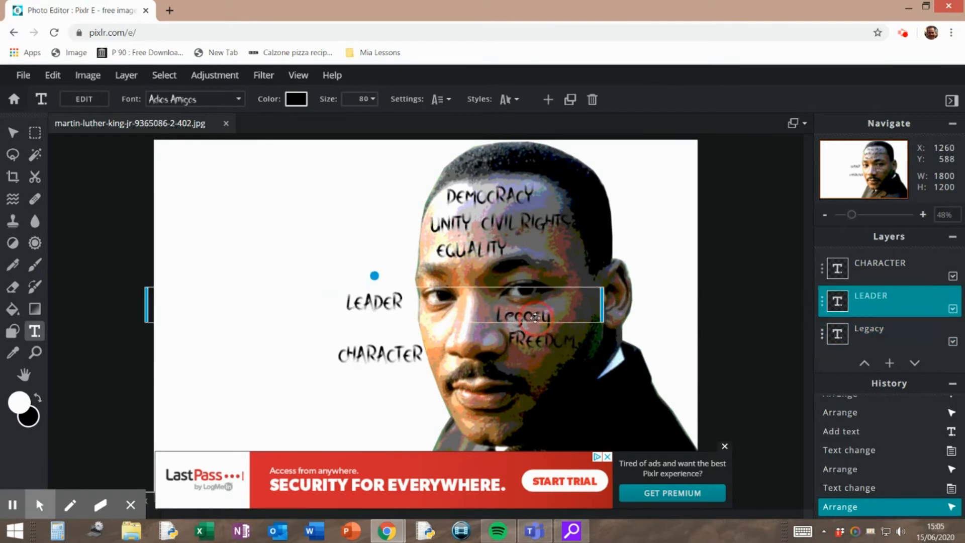
{"action": "left_click", "coordinate": [536, 318]}
{"action": "left_click", "coordinate": [568, 320]}
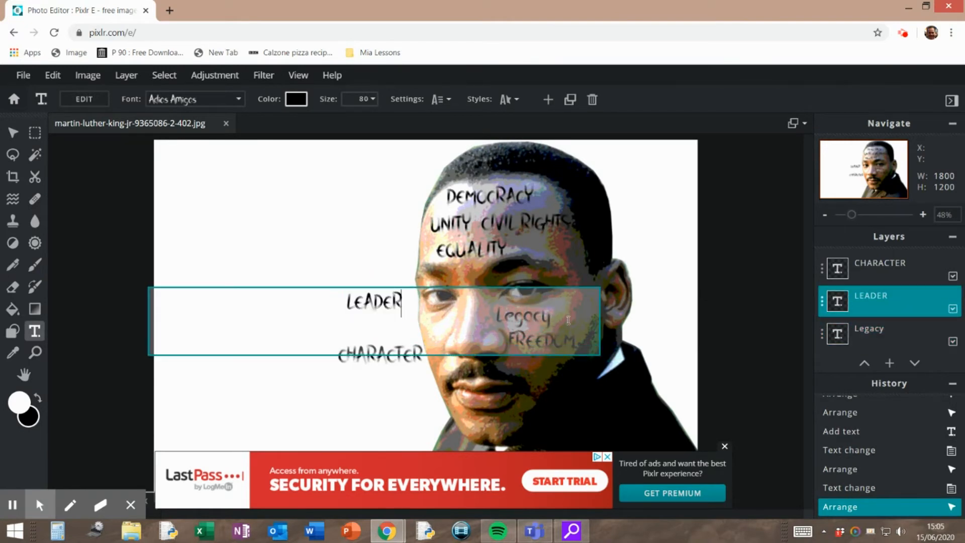
{"action": "left_click", "coordinate": [609, 326]}
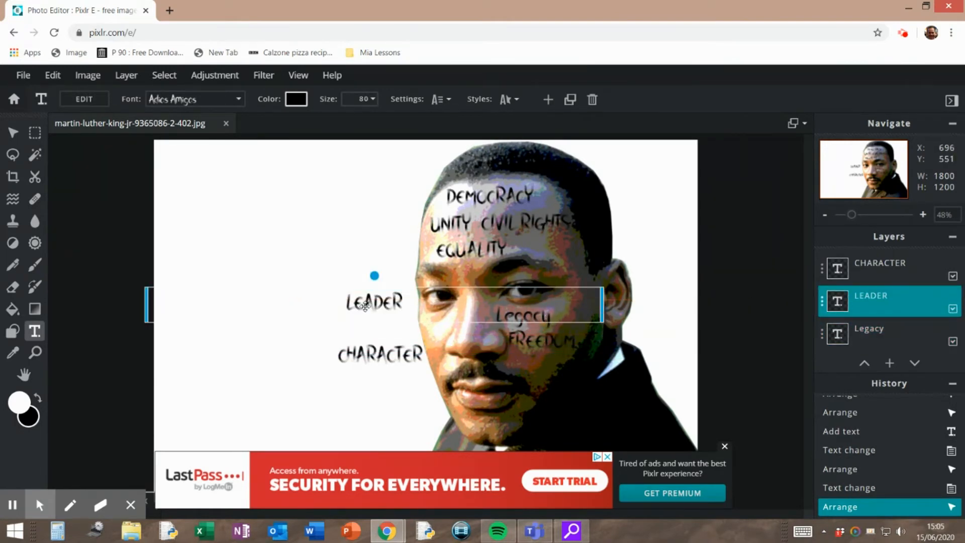
{"action": "left_click_drag", "start_coordinate": [366, 307], "coordinate": [330, 250]}
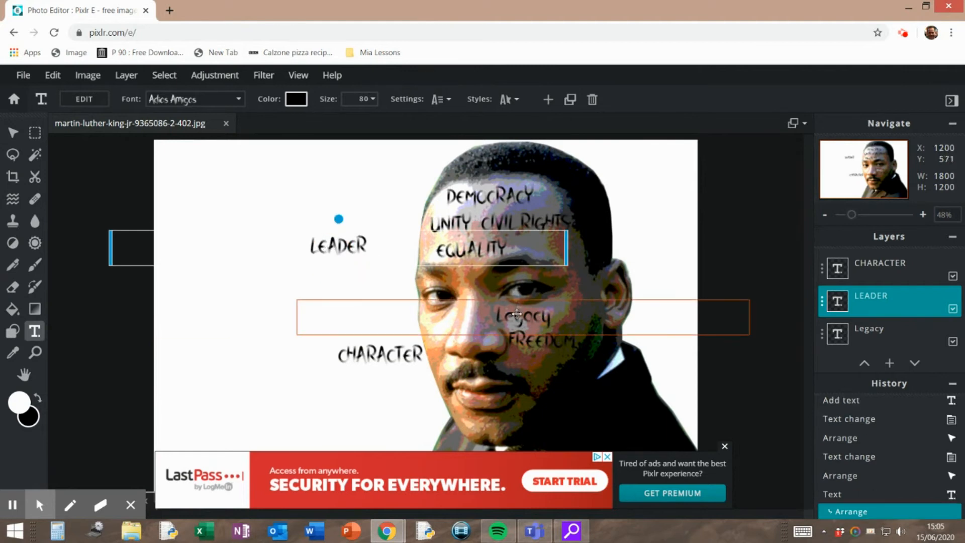
Step: Retype the Legacy text in capitals as LEGACY
{"action": "left_click", "coordinate": [546, 315]}
{"action": "double_click", "coordinate": [552, 315]}
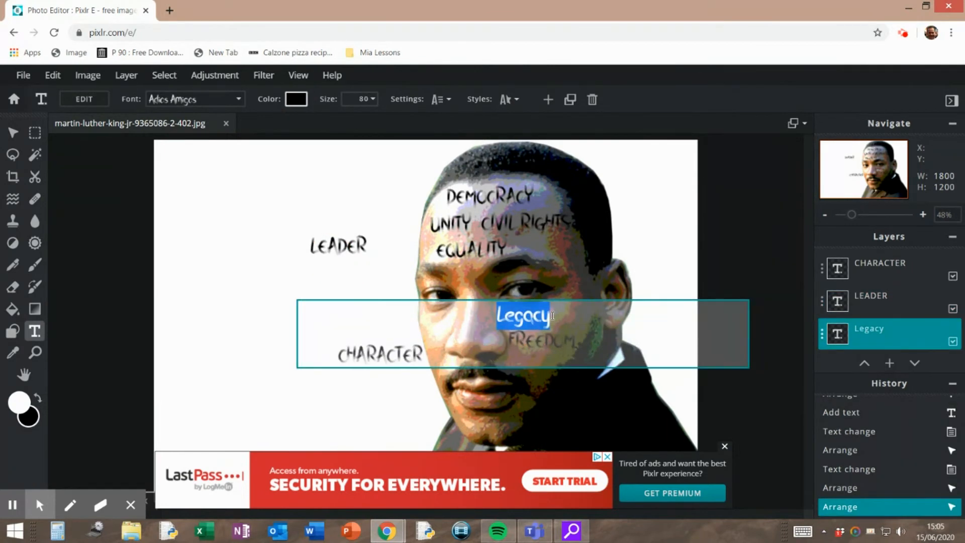
{"action": "type", "text": "LEGACY"}
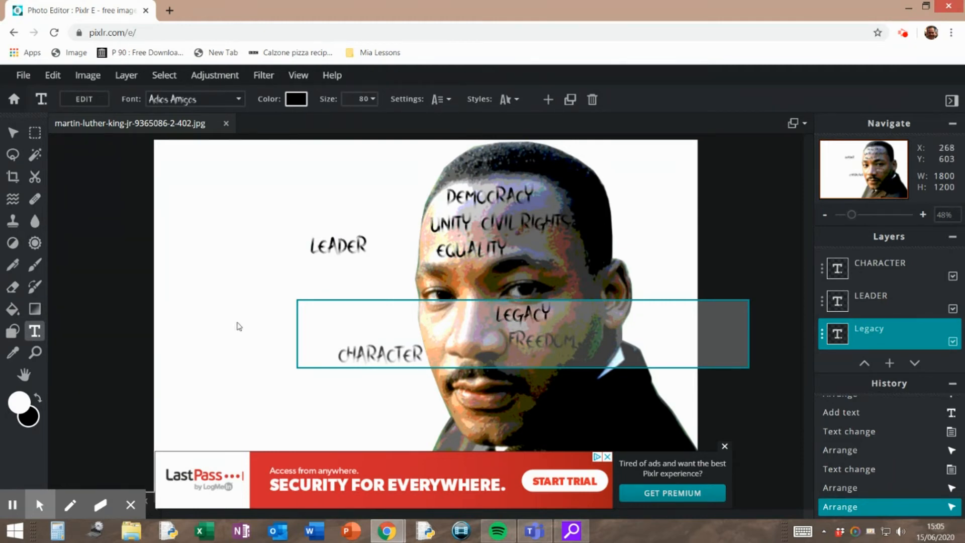
{"action": "left_click", "coordinate": [367, 327]}
Step: Arrange LEGACY on the chin, CHARACTER on the cheek above FREEDOM and LEADER on the opposite cheek, and dismiss the advert
{"action": "mouse_move", "coordinate": [380, 356]}
{"action": "left_mouse_down"}
{"action": "mouse_move", "coordinate": [470, 358]}
{"action": "mouse_move", "coordinate": [455, 342]}
{"action": "mouse_move", "coordinate": [490, 410]}
{"action": "mouse_move", "coordinate": [380, 373]}
{"action": "left_mouse_up"}
{"action": "left_click_drag", "start_coordinate": [537, 315], "coordinate": [503, 422]}
{"action": "left_click_drag", "start_coordinate": [408, 375], "coordinate": [566, 324]}
{"action": "left_click_drag", "start_coordinate": [358, 251], "coordinate": [465, 333]}
{"action": "left_click", "coordinate": [315, 364]}
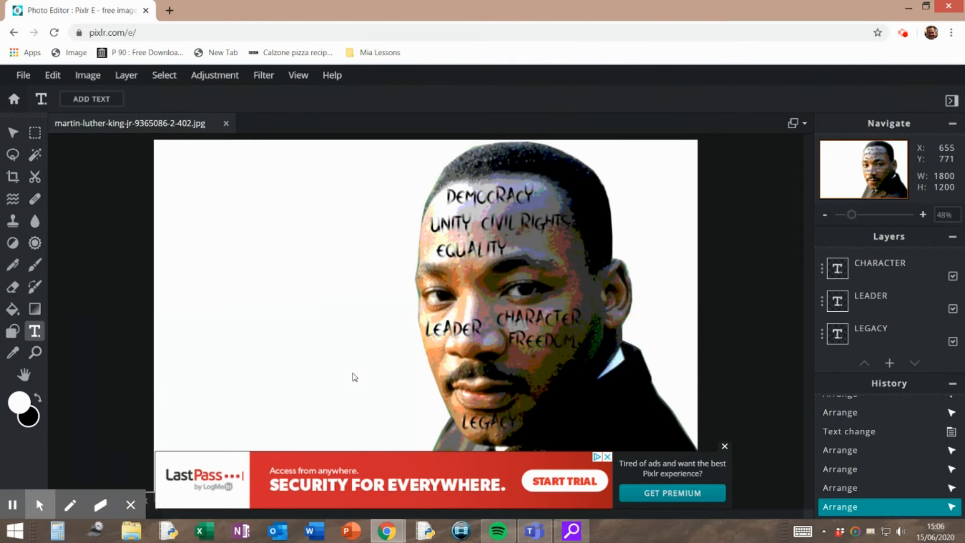
{"action": "left_click", "coordinate": [724, 446]}
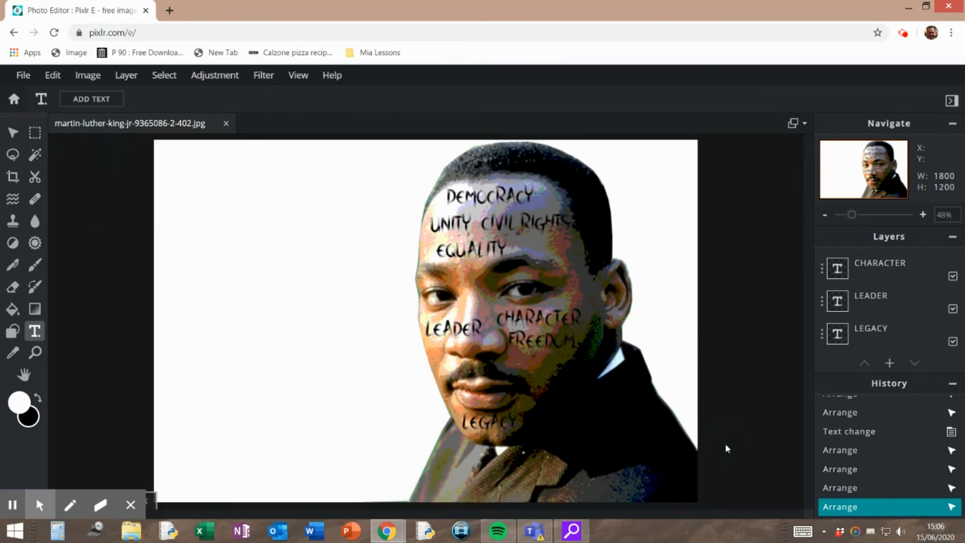
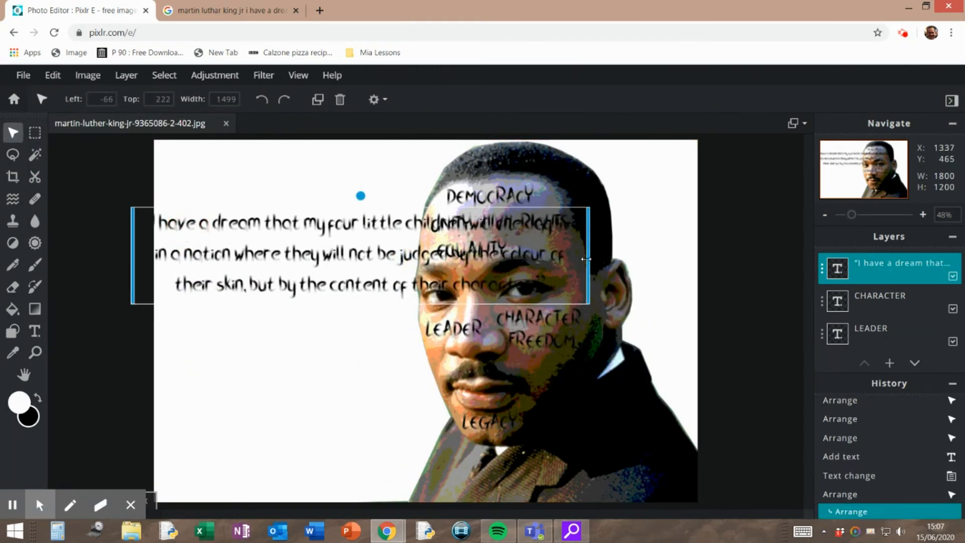
Step: Narrow the "I have a dream" quote's text box to a width of 823 beside the portrait and set its font to Georgia
{"action": "left_click_drag", "start_coordinate": [585, 257], "coordinate": [379, 269]}
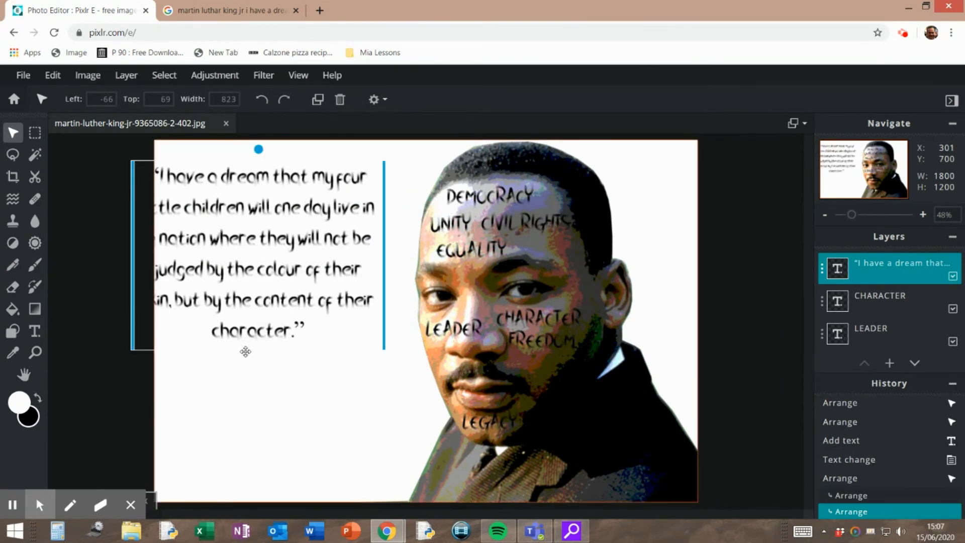
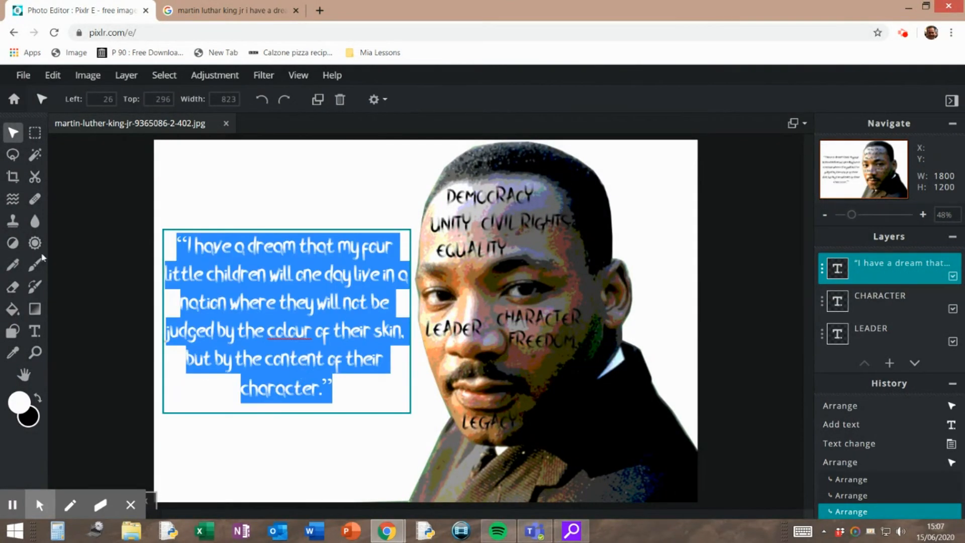
{"action": "left_click", "coordinate": [36, 331]}
{"action": "left_click", "coordinate": [263, 301]}
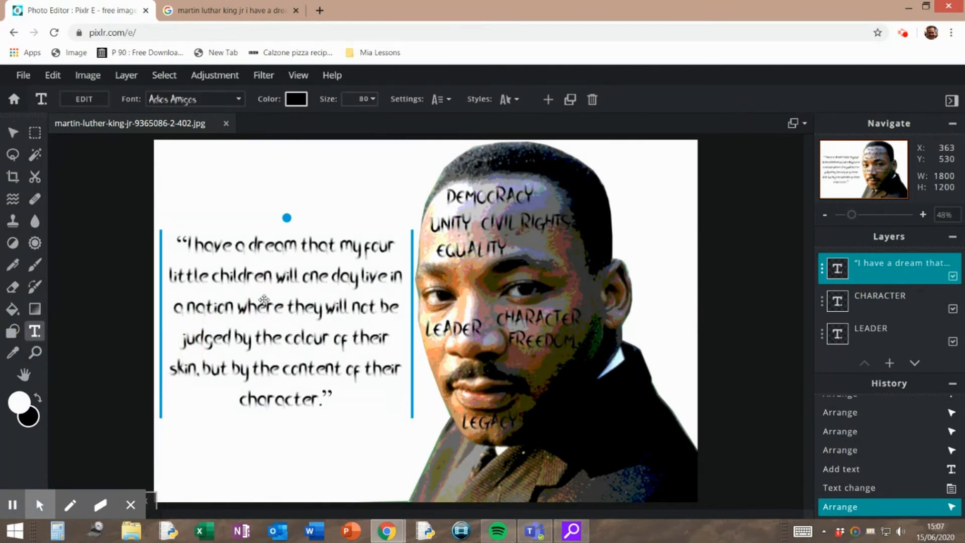
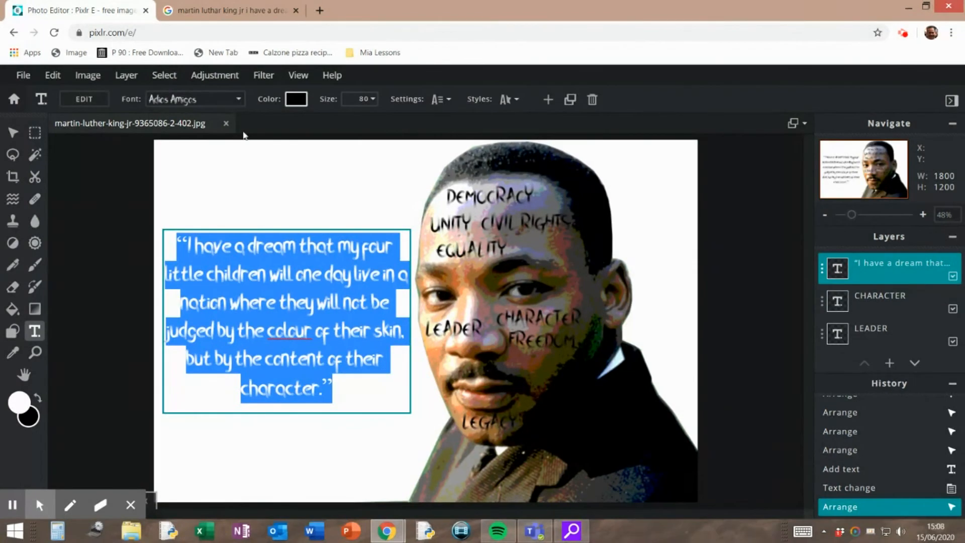
{"action": "left_click", "coordinate": [239, 101]}
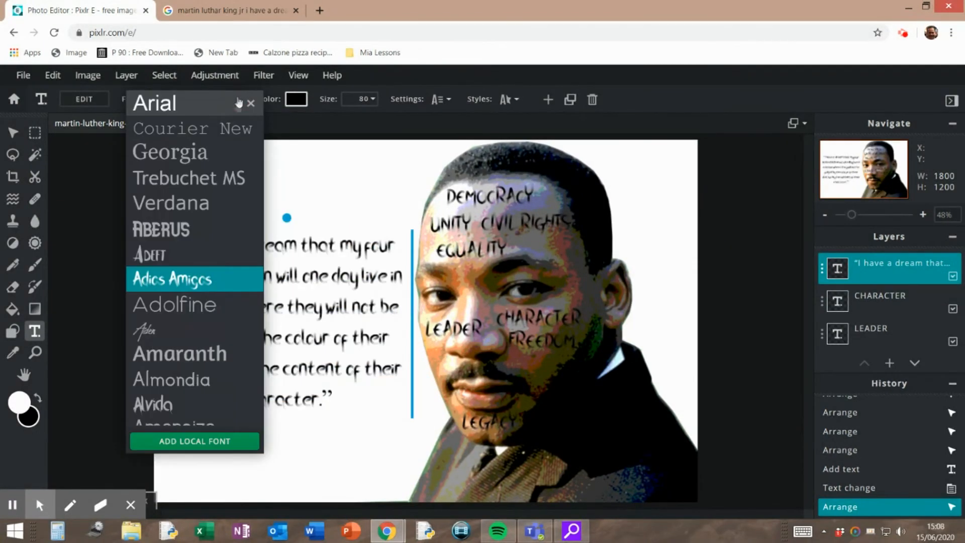
{"action": "left_click", "coordinate": [202, 152]}
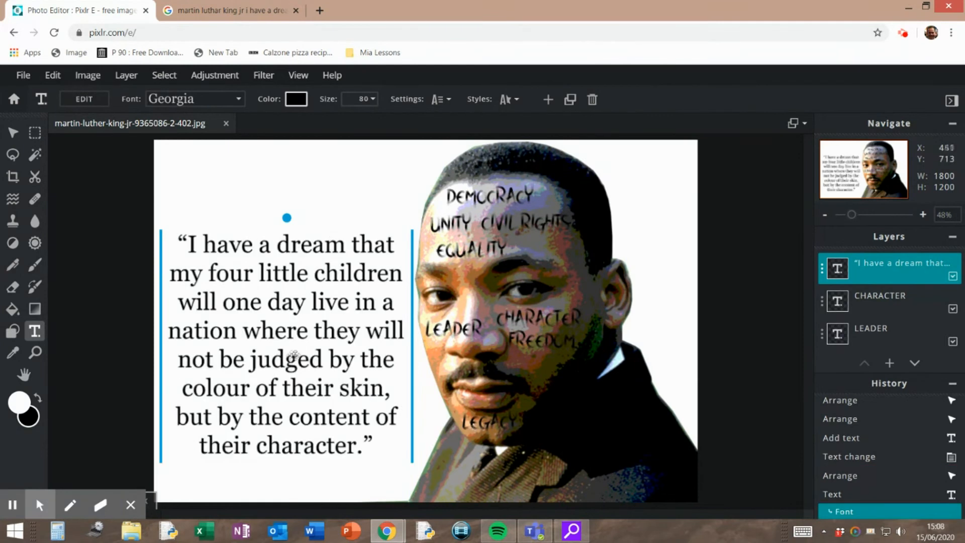
Step: Move the quote slightly up on the white backdrop and set its text size to 50
{"action": "left_click_drag", "start_coordinate": [335, 331], "coordinate": [332, 310]}
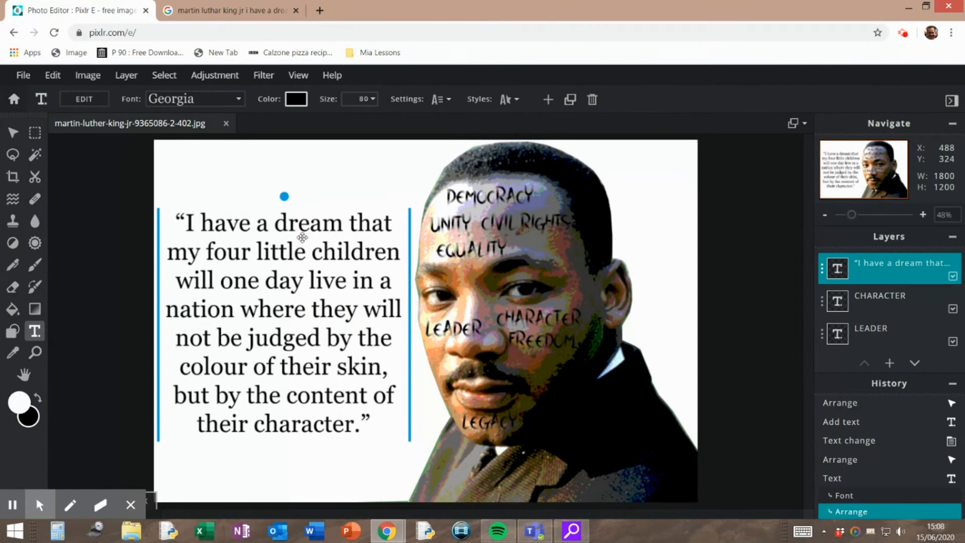
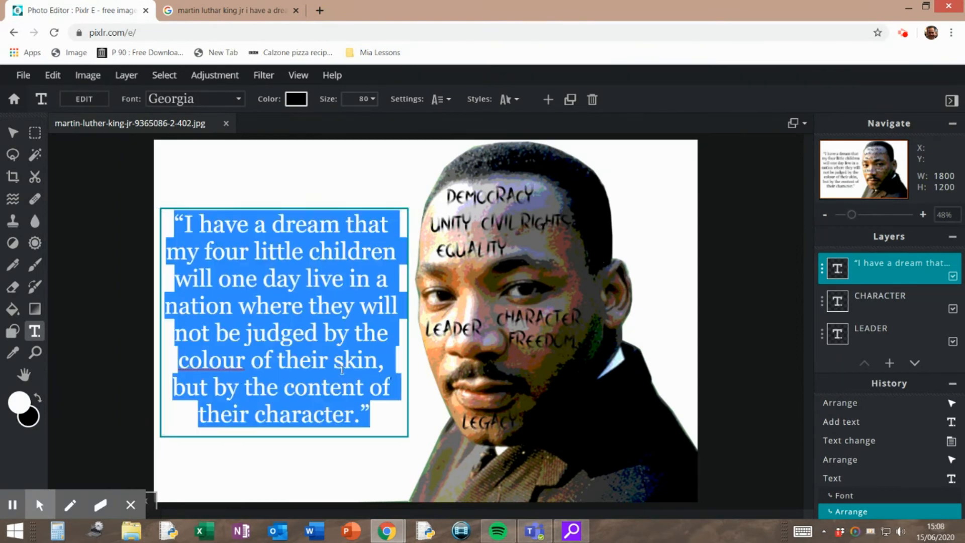
{"action": "left_click", "coordinate": [373, 99]}
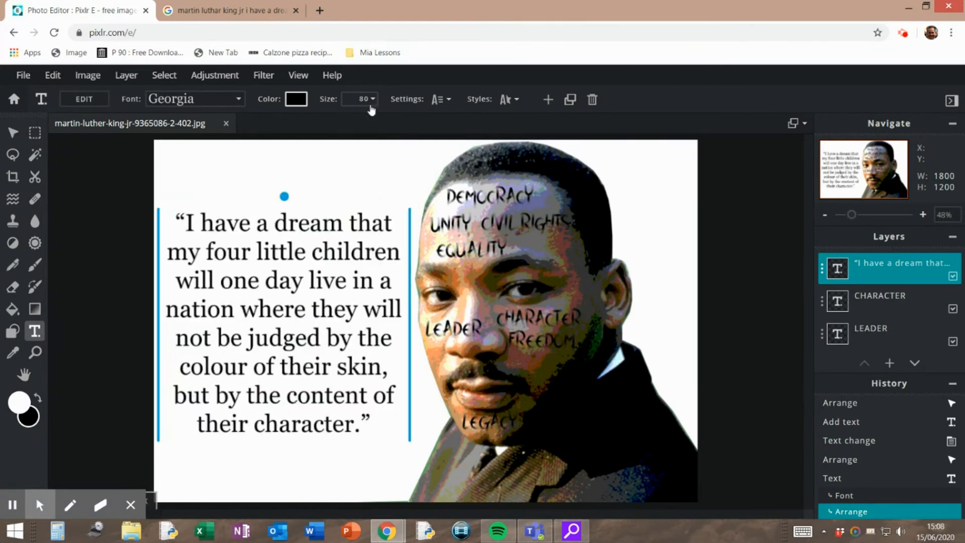
{"action": "left_click", "coordinate": [372, 100]}
{"action": "key", "text": "BackSpace"}
{"action": "key", "text": "BackSpace"}
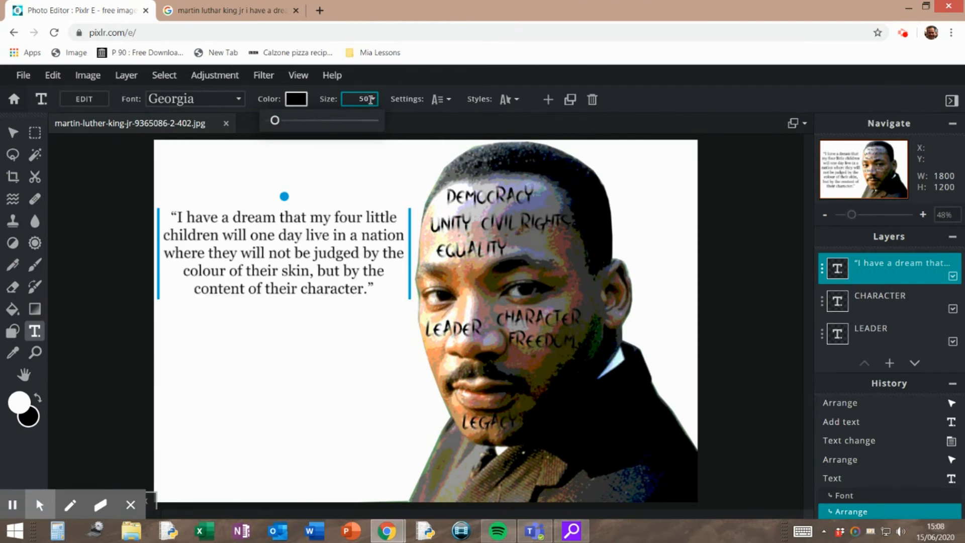
Step: Lower and narrow the quote on the white backdrop and add a separate text layer reading "Martin Luther King Jr"
{"action": "left_click_drag", "start_coordinate": [279, 257], "coordinate": [282, 354]}
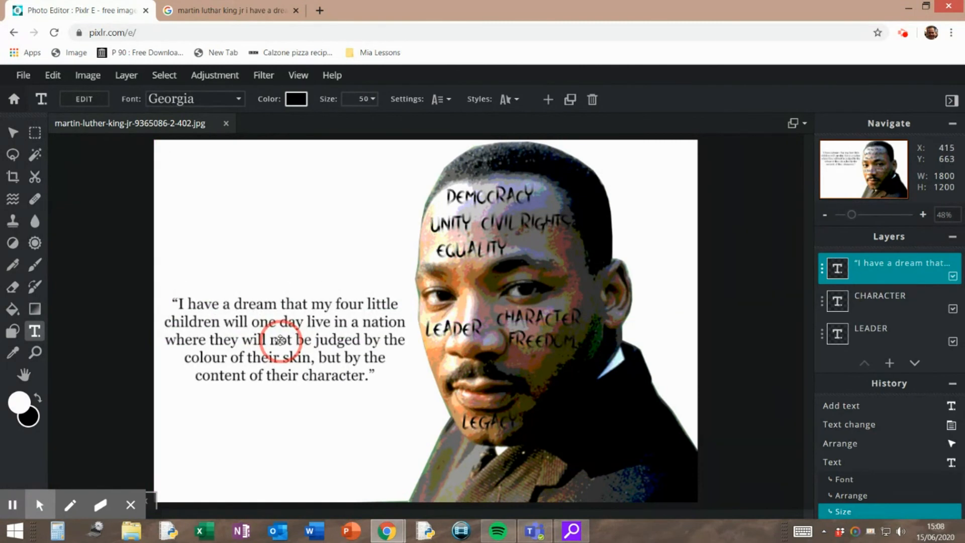
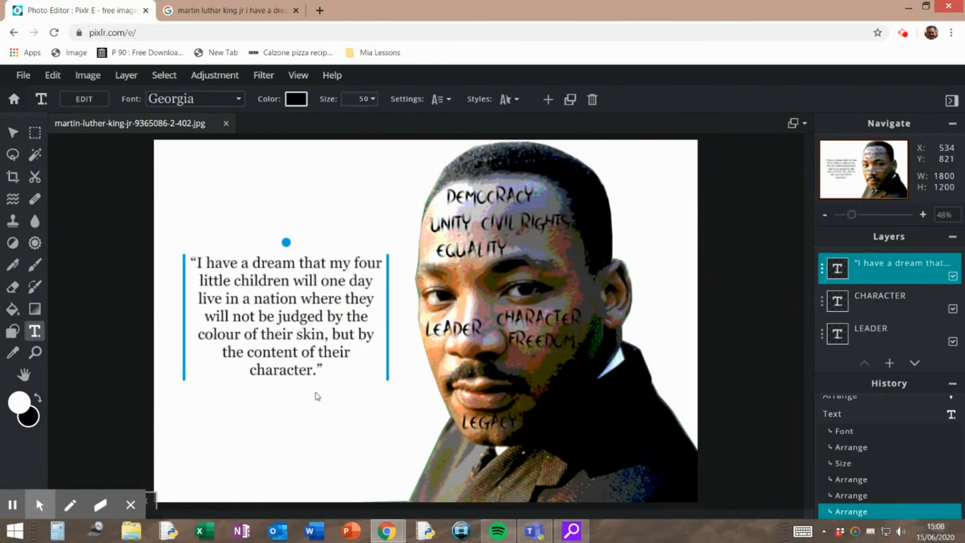
{"action": "left_click", "coordinate": [51, 330]}
{"action": "left_click", "coordinate": [554, 332]}
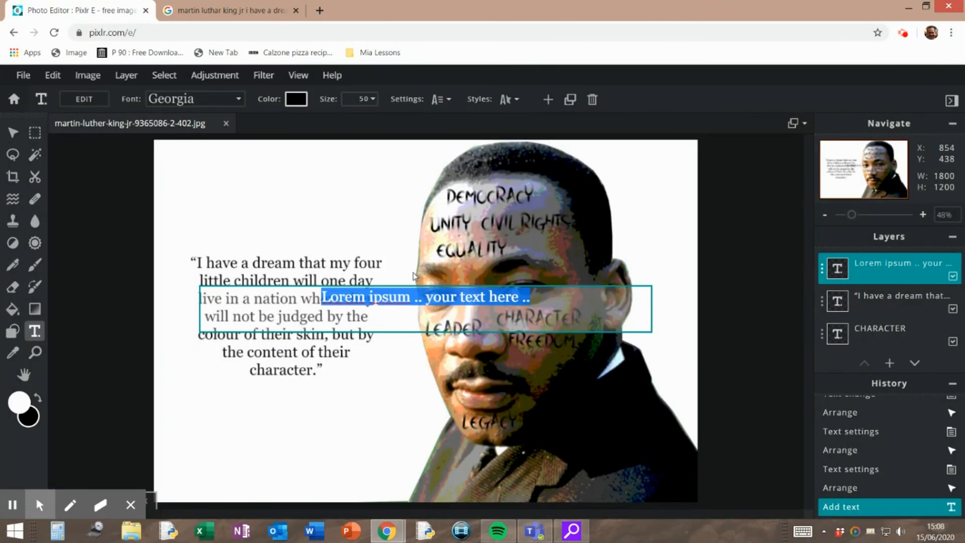
{"action": "type", "text": "Marti"}
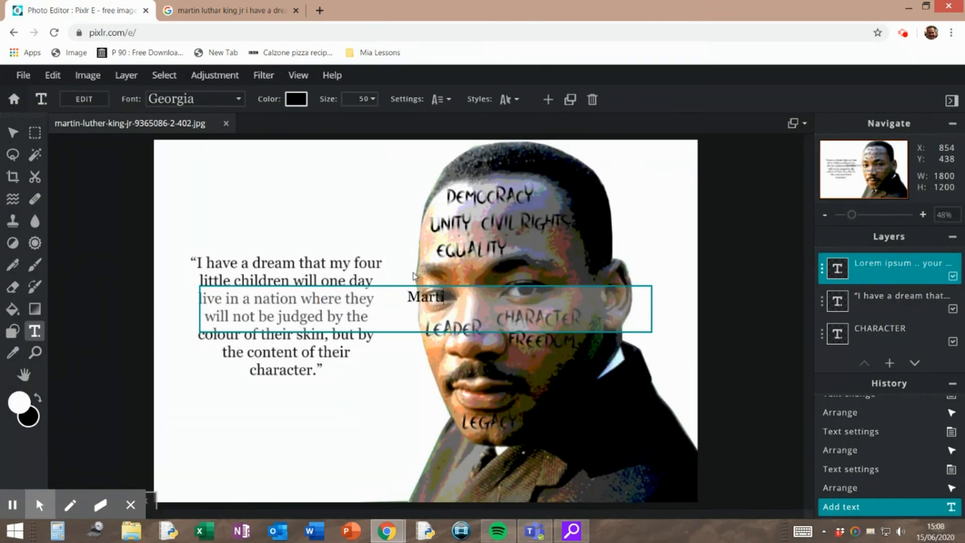
{"action": "type", "text": "n Luther King"}
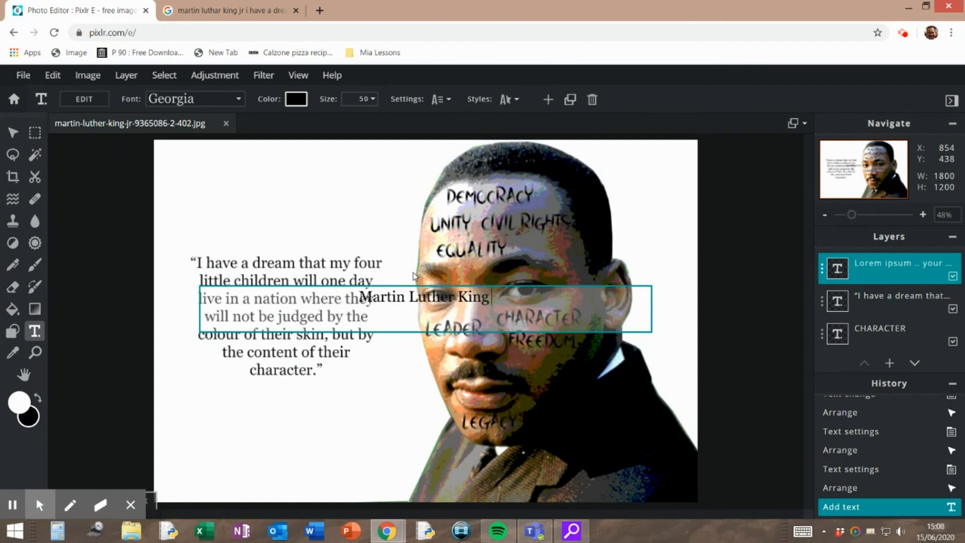
{"action": "type", "text": " Jr"}
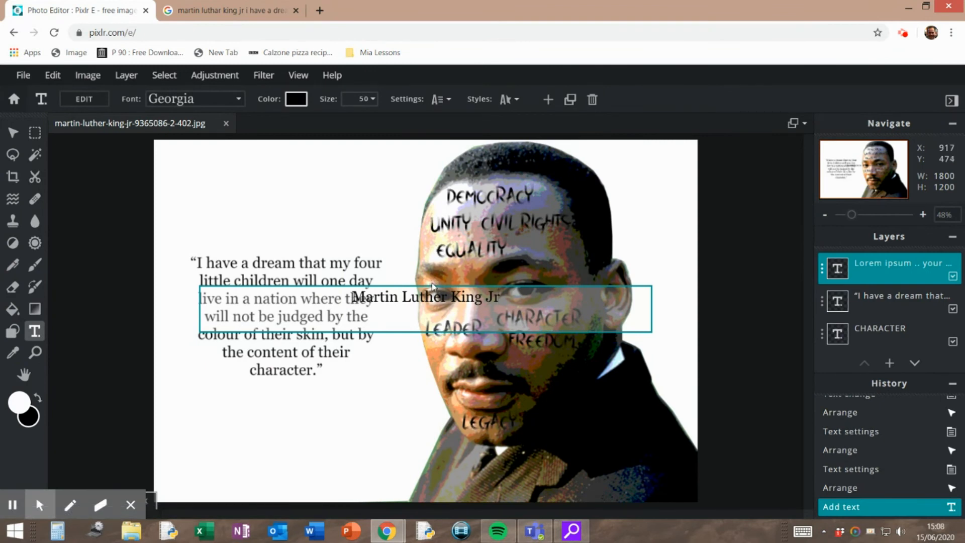
Step: Centre the Martin Luther King Jr text beneath the quote and reposition the slightly widened quote, leaving a clear gap between the two
{"action": "left_click_drag", "start_coordinate": [433, 296], "coordinate": [311, 397]}
{"action": "left_click", "coordinate": [390, 355]}
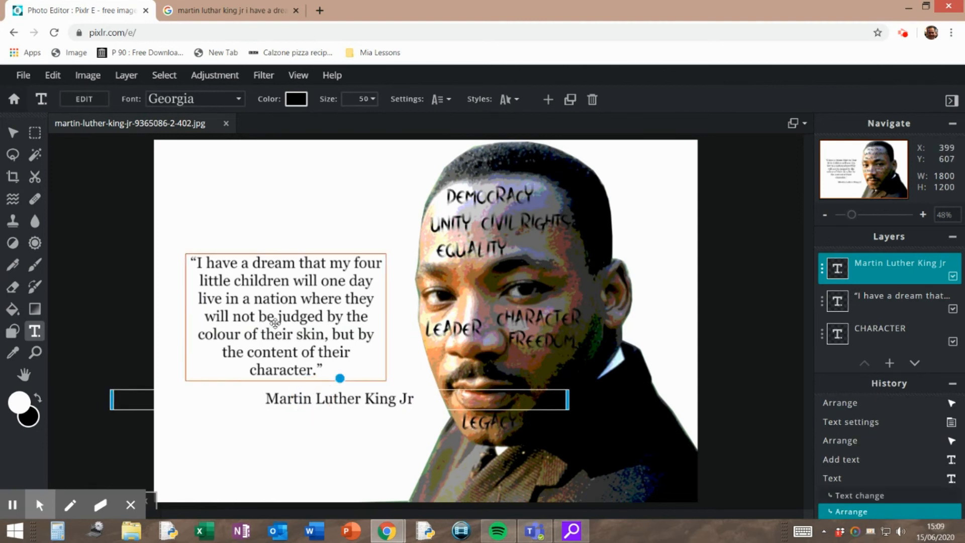
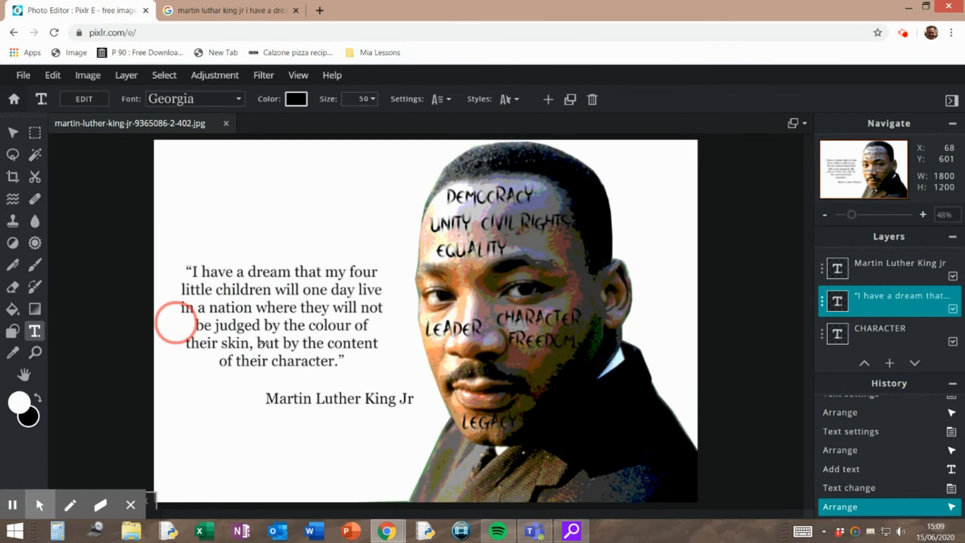
{"action": "left_click_drag", "start_coordinate": [317, 398], "coordinate": [314, 402]}
{"action": "left_click_drag", "start_coordinate": [298, 330], "coordinate": [300, 336]}
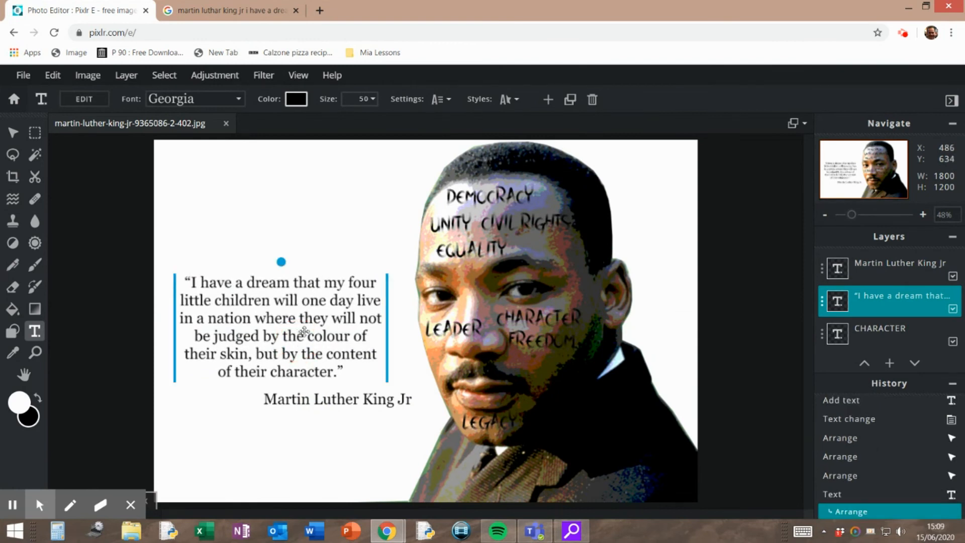
{"action": "left_click_drag", "start_coordinate": [296, 399], "coordinate": [283, 406]}
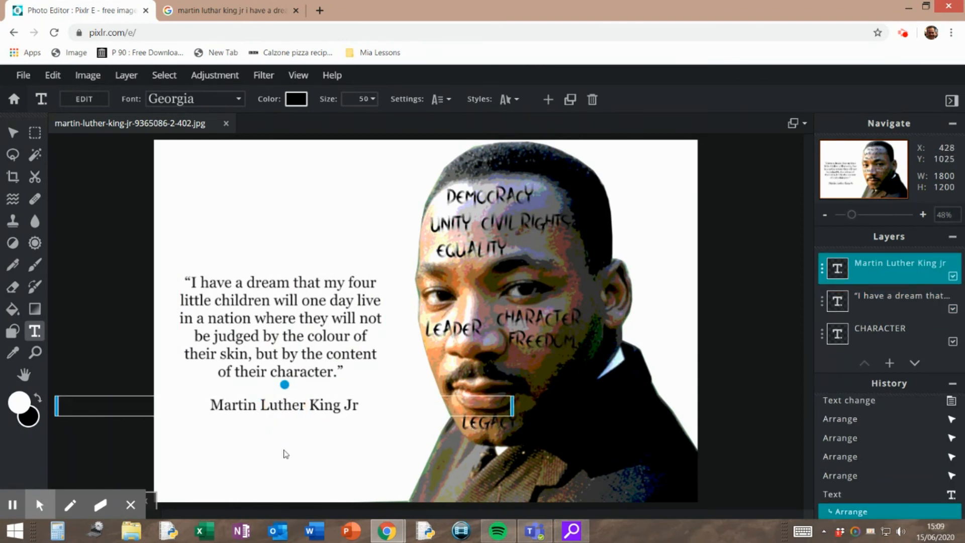
{"action": "left_click", "coordinate": [283, 453]}
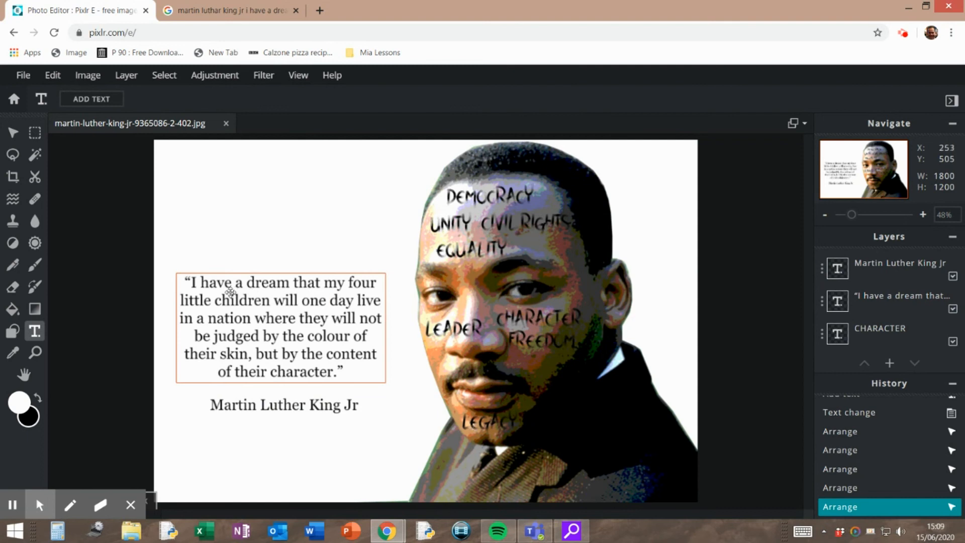
{"action": "left_click_drag", "start_coordinate": [260, 285], "coordinate": [267, 263]}
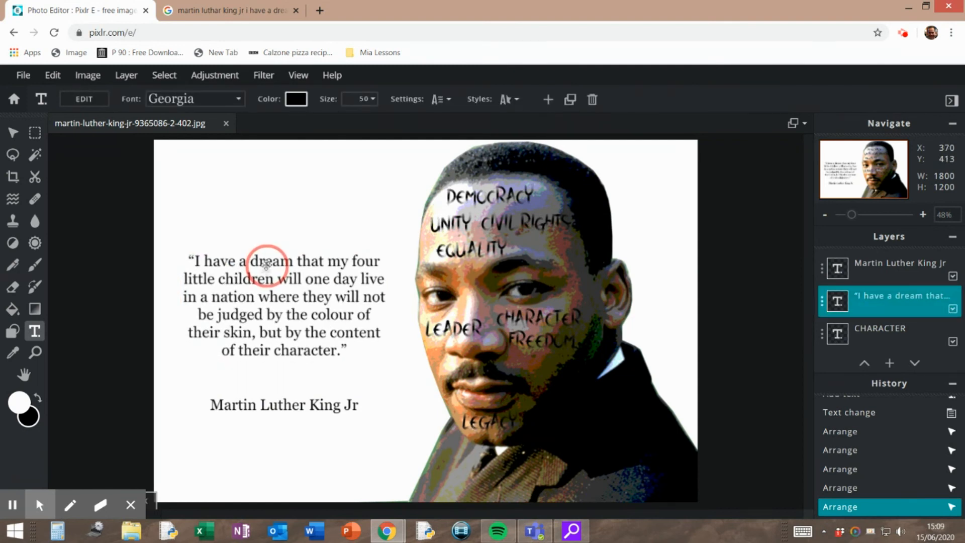
{"action": "left_click_drag", "start_coordinate": [278, 401], "coordinate": [280, 395]}
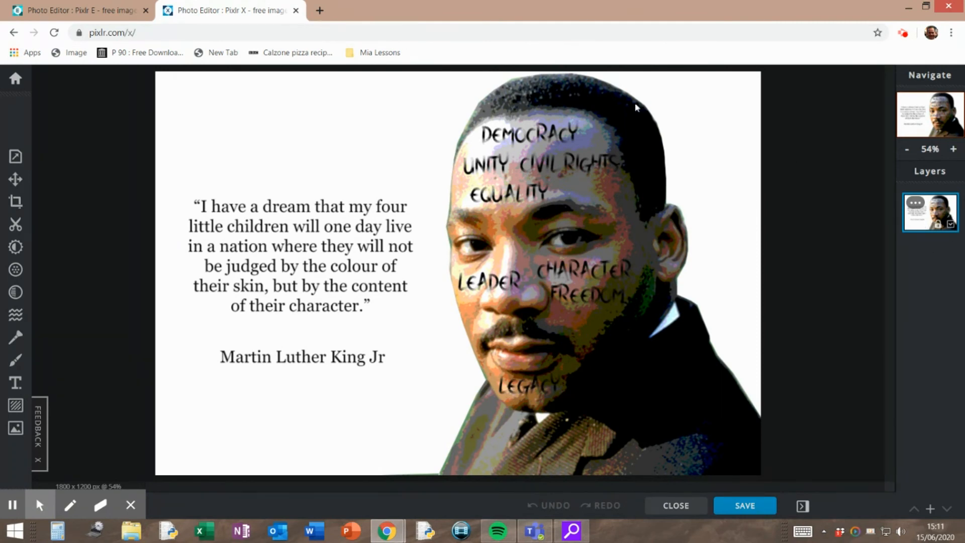
Step: Examine the flatten option in the Background layer's settings in Pixlr E and the matching layer settings in Pixlr X
{"action": "left_click", "coordinate": [101, 5]}
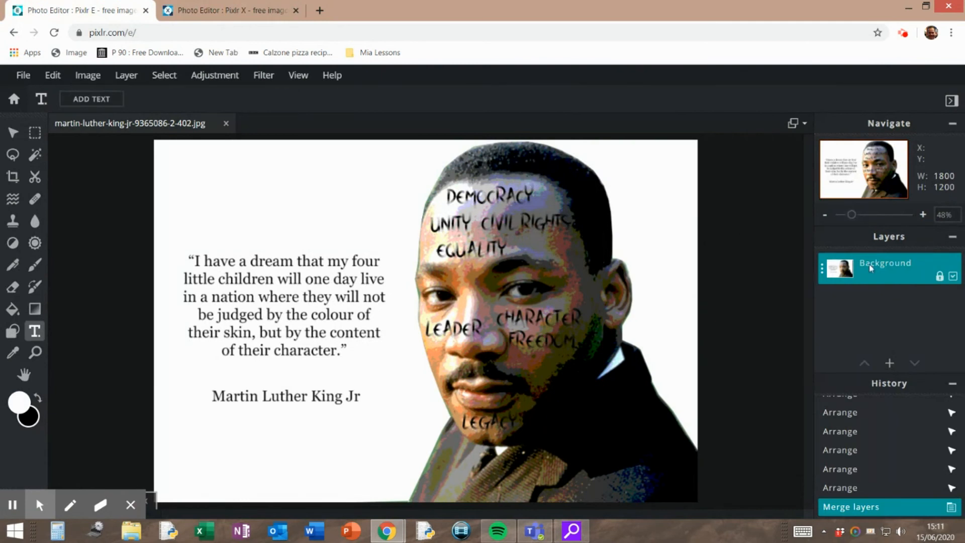
{"action": "left_click", "coordinate": [873, 278]}
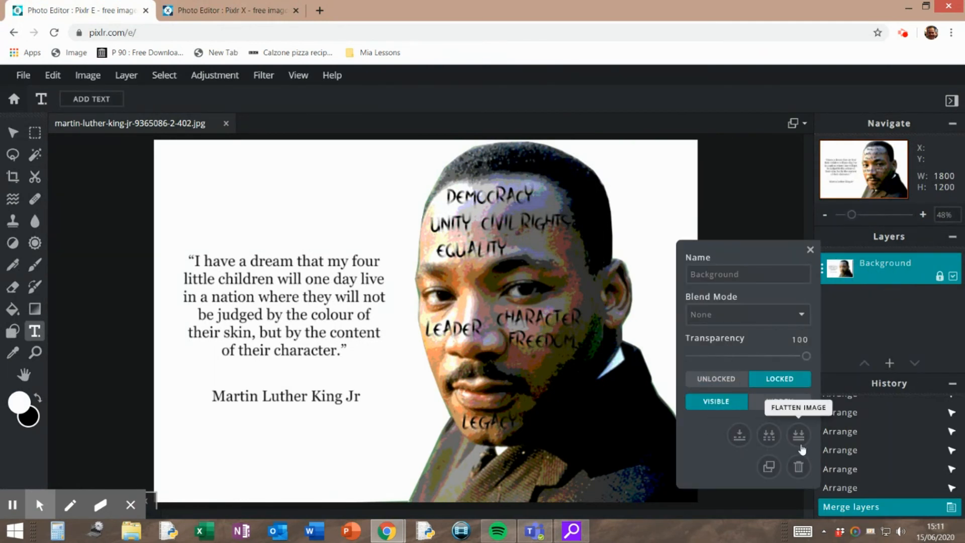
{"action": "left_click", "coordinate": [256, 9]}
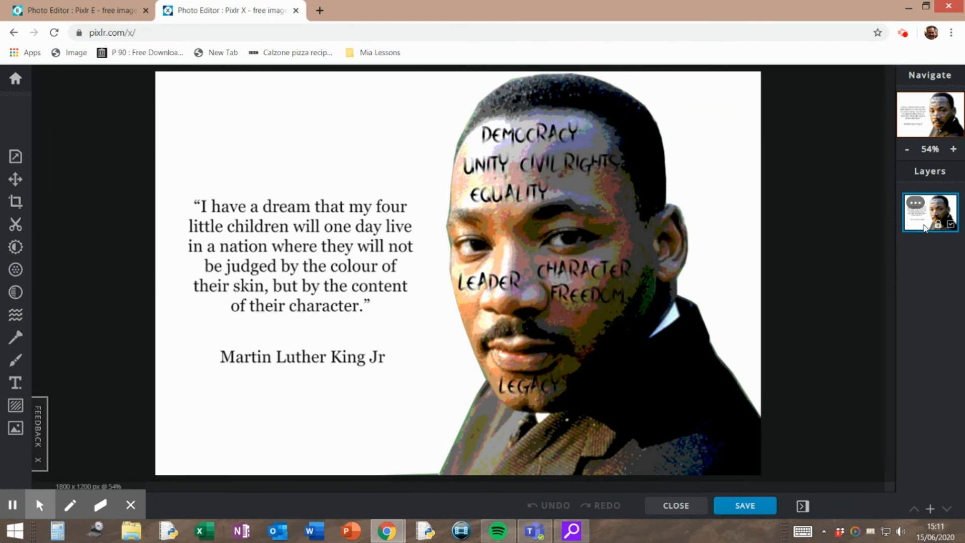
{"action": "left_click", "coordinate": [925, 227]}
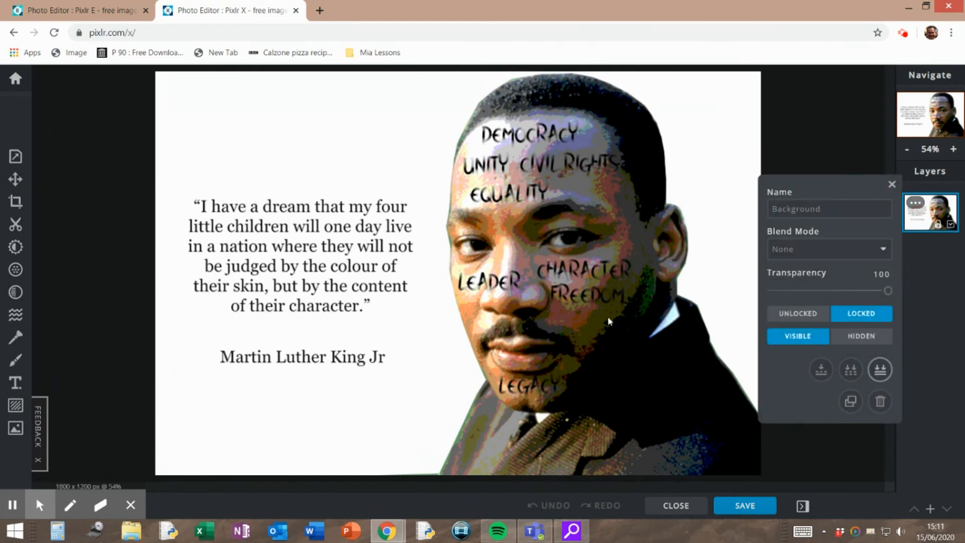
{"action": "left_click", "coordinate": [110, 191]}
{"action": "left_click", "coordinate": [891, 185]}
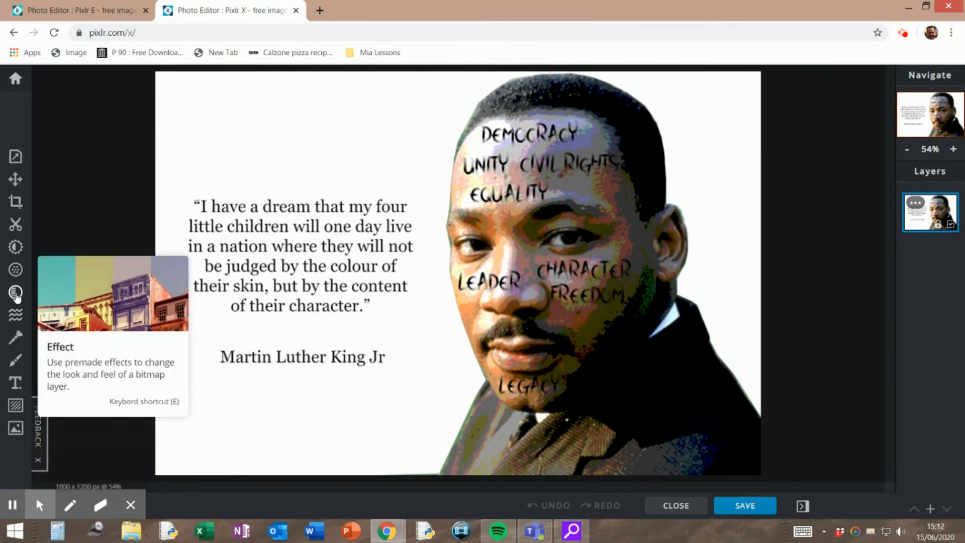
{"action": "left_click", "coordinate": [16, 293]}
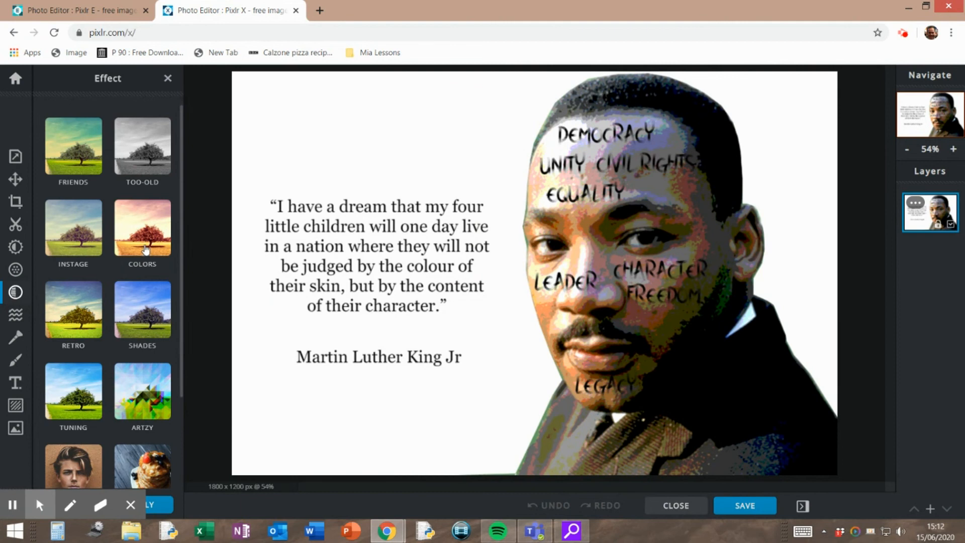
{"action": "left_click", "coordinate": [145, 243]}
{"action": "left_click_drag", "start_coordinate": [182, 189], "coordinate": [180, 259]}
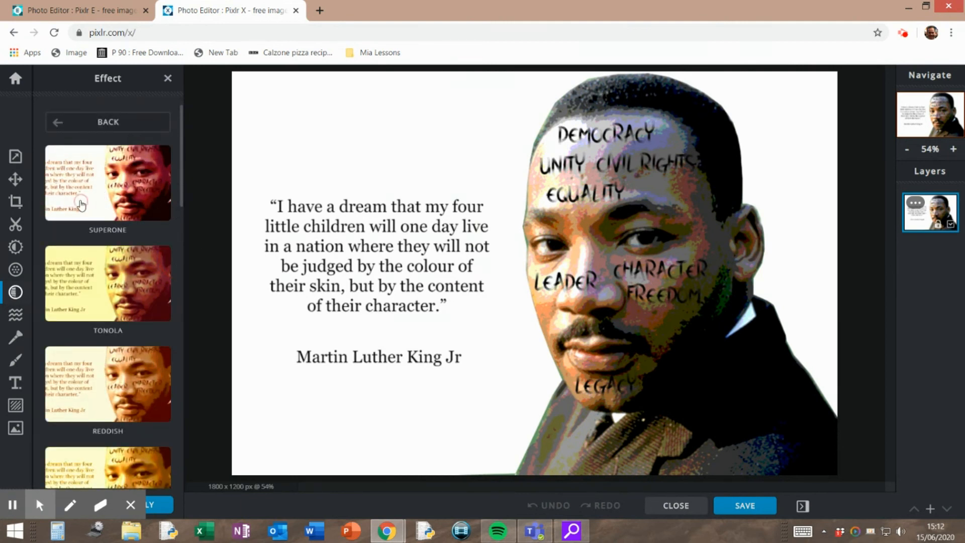
{"action": "left_click", "coordinate": [16, 293]}
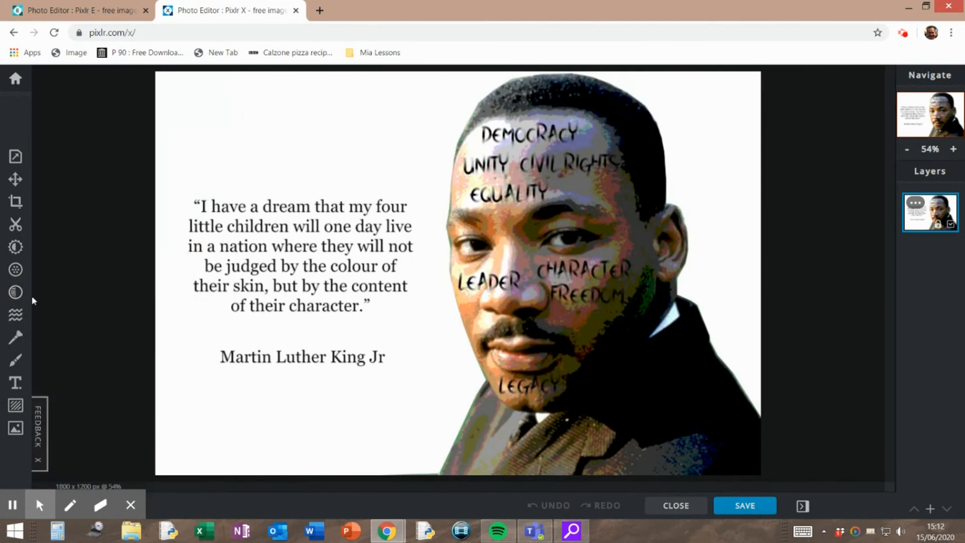
Step: Apply the Henry effect from the Too-Old set to the flattened image
{"action": "left_click", "coordinate": [16, 292]}
{"action": "left_click", "coordinate": [142, 146]}
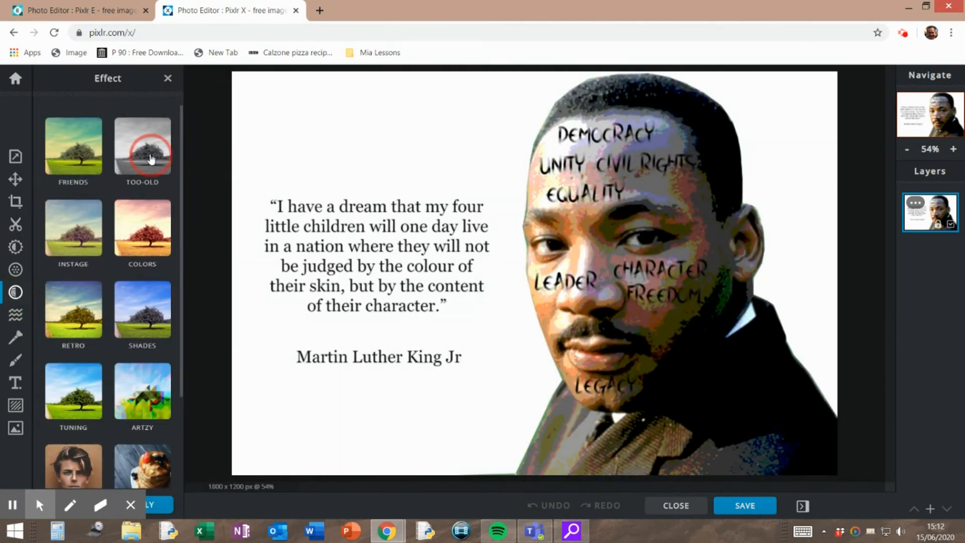
{"action": "left_click_drag", "start_coordinate": [178, 181], "coordinate": [173, 269]}
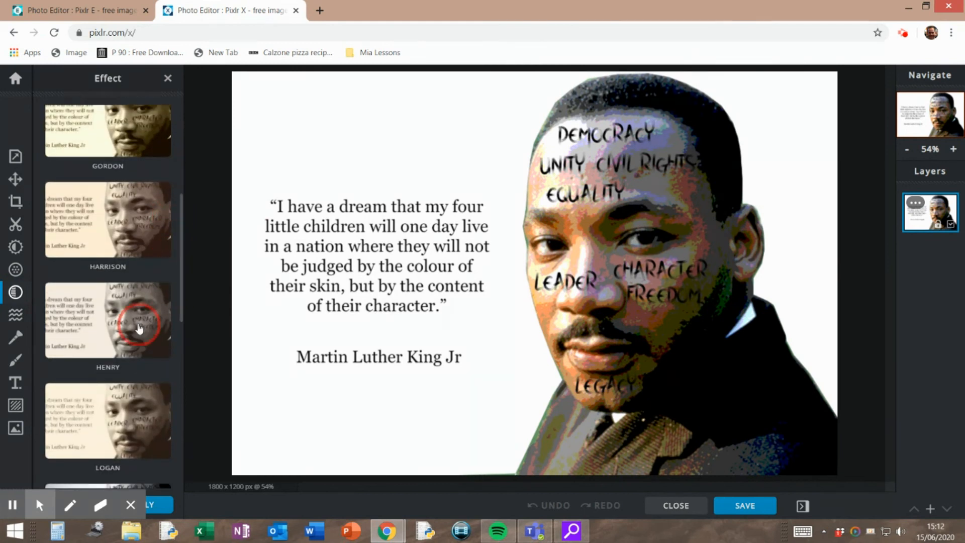
{"action": "left_click", "coordinate": [126, 322]}
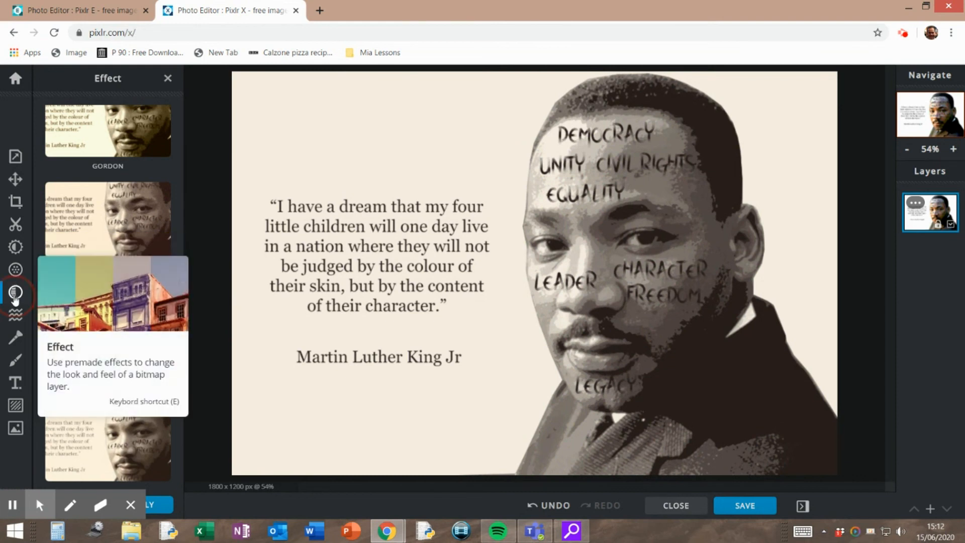
{"action": "left_click", "coordinate": [15, 297]}
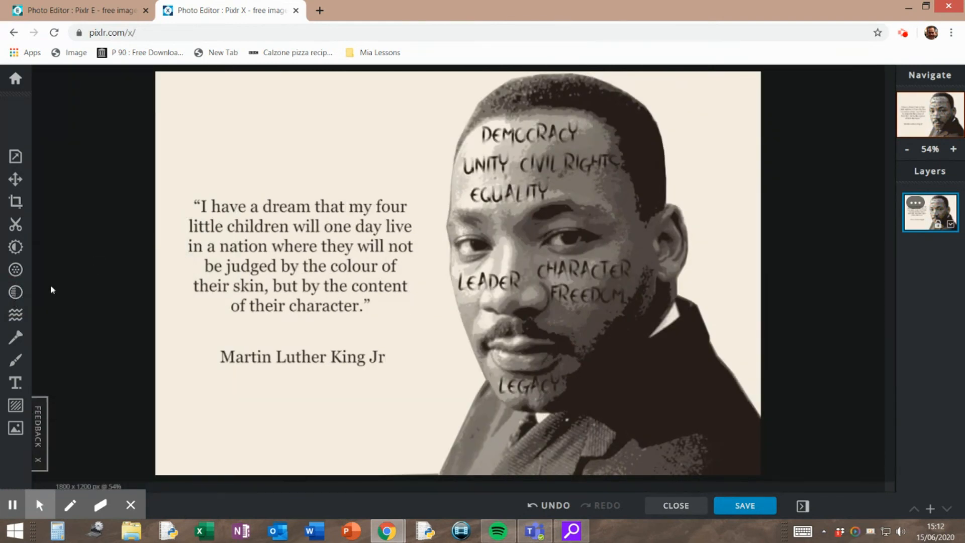
Step: Apply the Following effect from the Colors set to the sepia image
{"action": "left_click", "coordinate": [14, 293]}
{"action": "left_click", "coordinate": [154, 227]}
{"action": "left_click_drag", "start_coordinate": [181, 196], "coordinate": [181, 276]}
{"action": "left_click", "coordinate": [128, 208]}
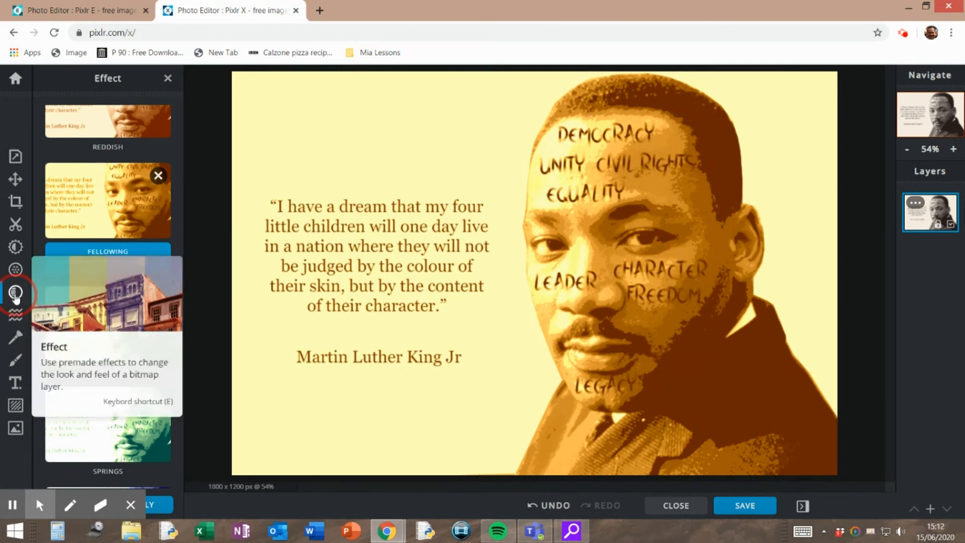
{"action": "left_click", "coordinate": [15, 296]}
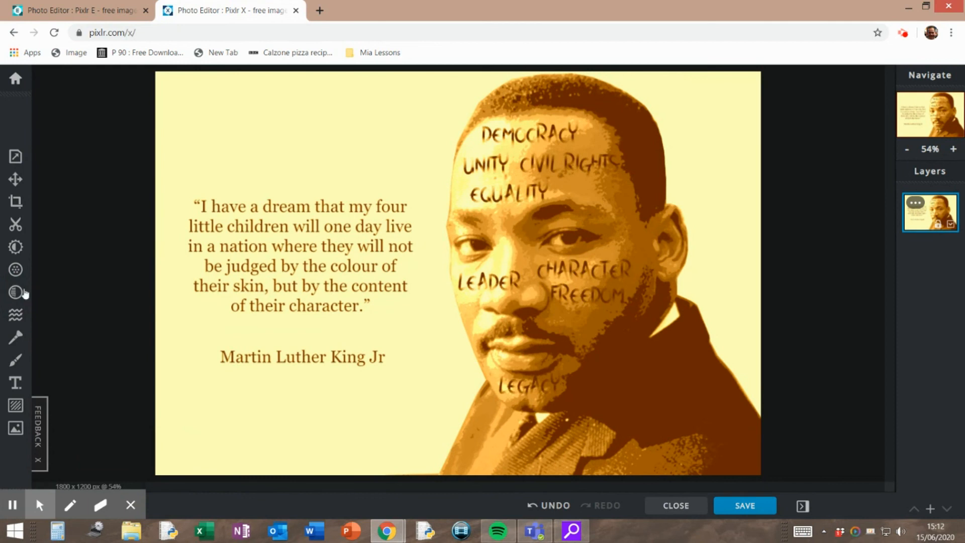
Step: Try the Rangeen and Ranguit effects from the Retro set, apply Vib at 100 instead, and open the image filters
{"action": "left_click", "coordinate": [15, 293]}
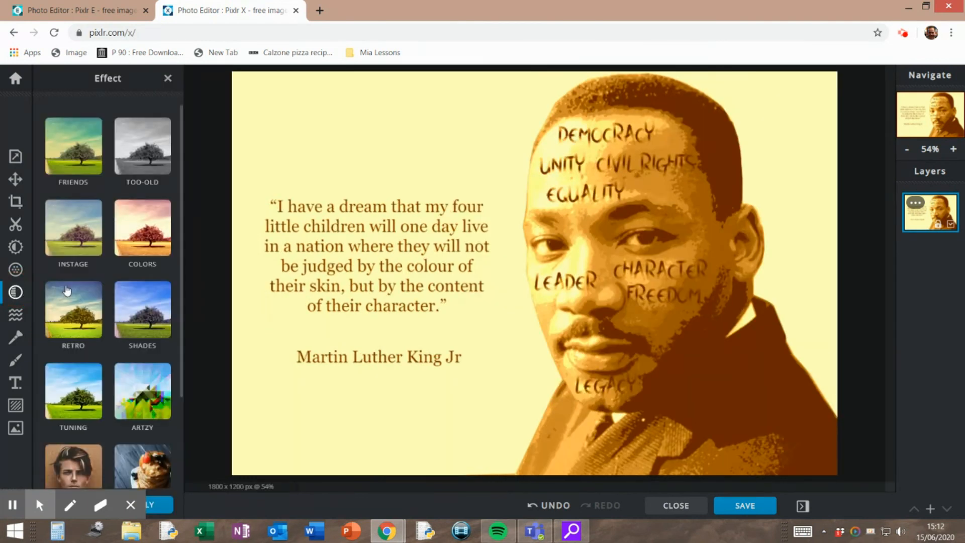
{"action": "left_click", "coordinate": [73, 330]}
{"action": "left_click_drag", "start_coordinate": [183, 207], "coordinate": [184, 215]}
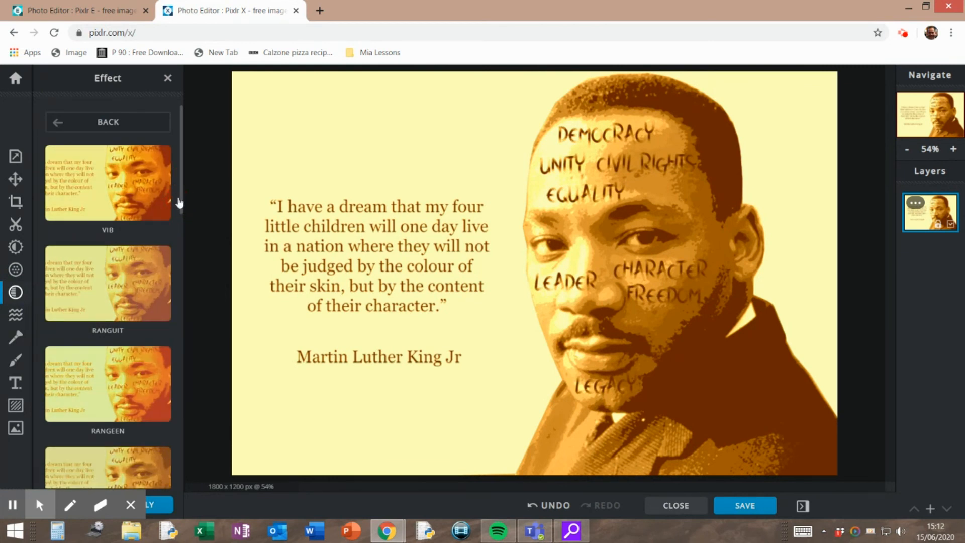
{"action": "left_click", "coordinate": [99, 387]}
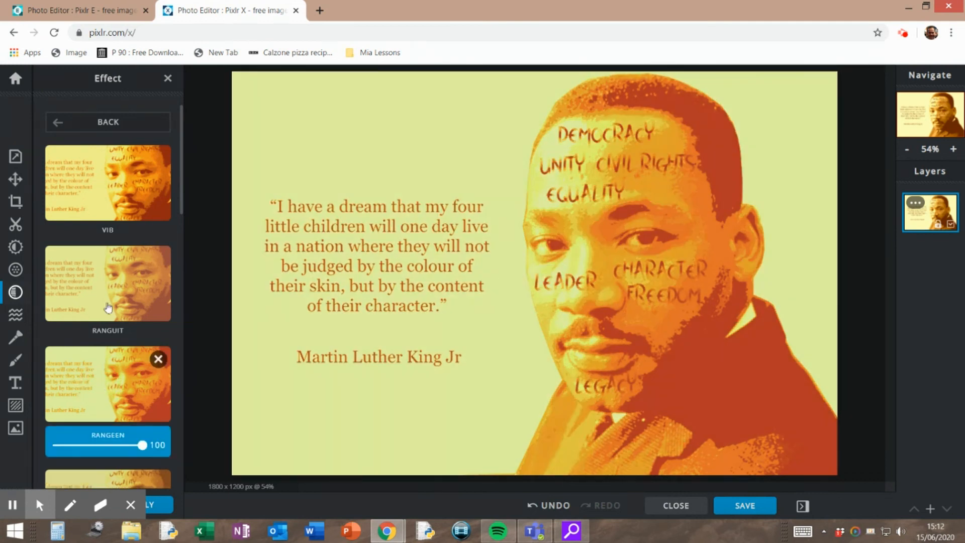
{"action": "left_click", "coordinate": [108, 286]}
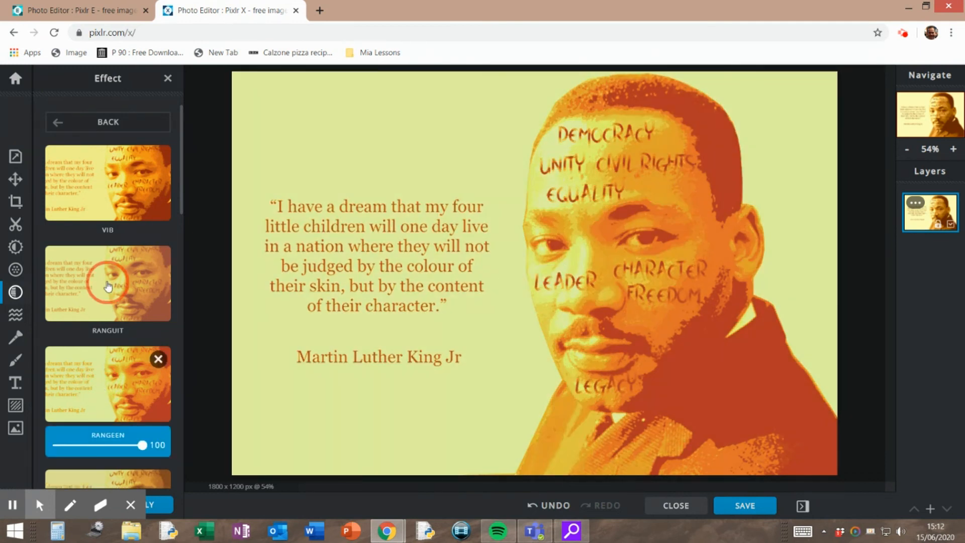
{"action": "left_click", "coordinate": [108, 210]}
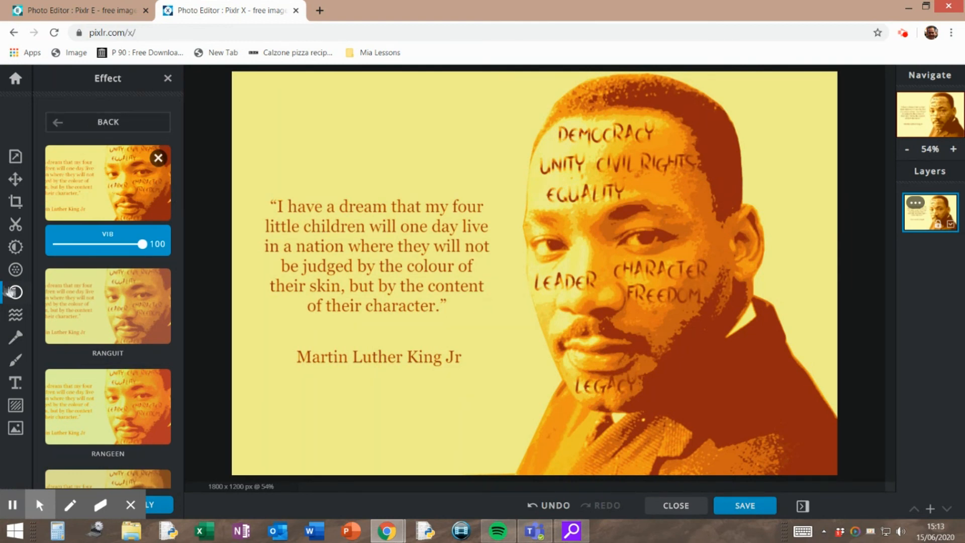
{"action": "left_click", "coordinate": [18, 278]}
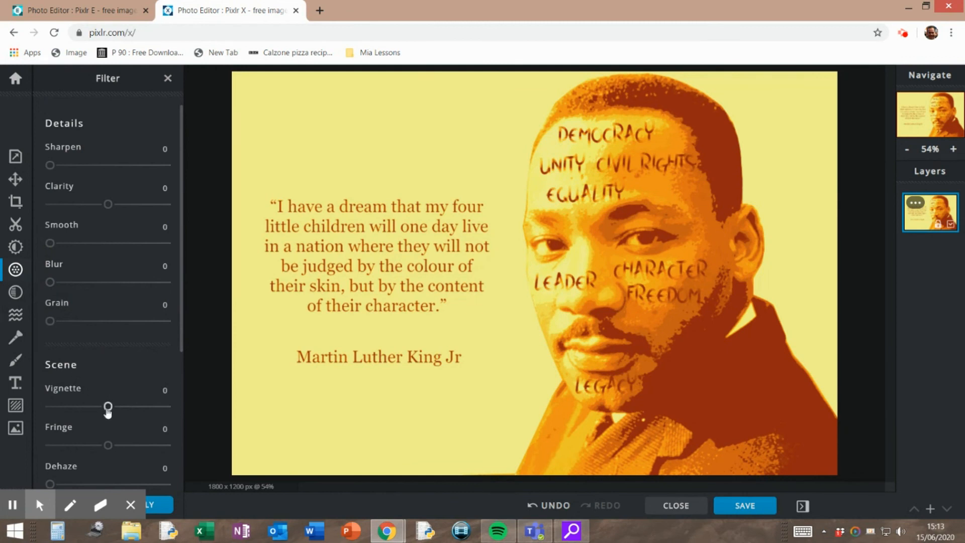
Step: Try the Fringe filter at 25 and 17 with Dehaze at 18, and reset Fringe to 0
{"action": "mouse_move", "coordinate": [109, 447]}
{"action": "left_mouse_down"}
{"action": "mouse_move", "coordinate": [133, 446]}
{"action": "mouse_move", "coordinate": [124, 451]}
{"action": "left_mouse_up"}
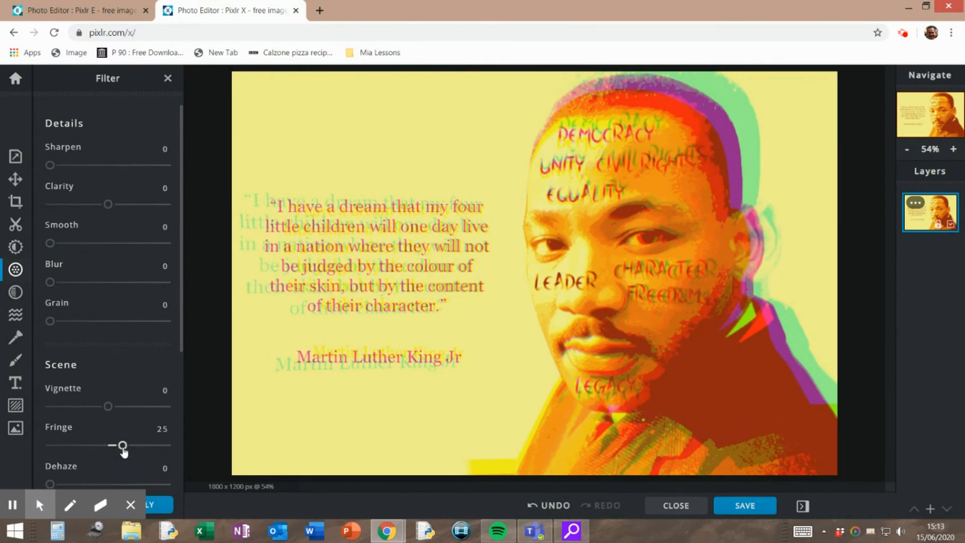
{"action": "mouse_move", "coordinate": [124, 451]}
{"action": "left_mouse_down"}
{"action": "mouse_move", "coordinate": [96, 447]}
{"action": "mouse_move", "coordinate": [117, 446]}
{"action": "left_mouse_up"}
{"action": "left_click_drag", "start_coordinate": [49, 483], "coordinate": [73, 485]}
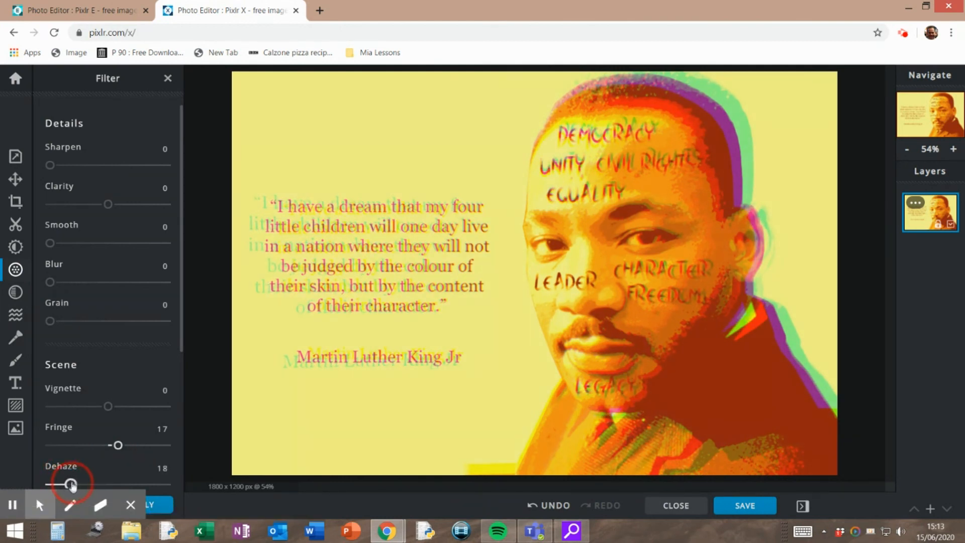
{"action": "left_click", "coordinate": [108, 446]}
{"action": "left_click", "coordinate": [108, 446]}
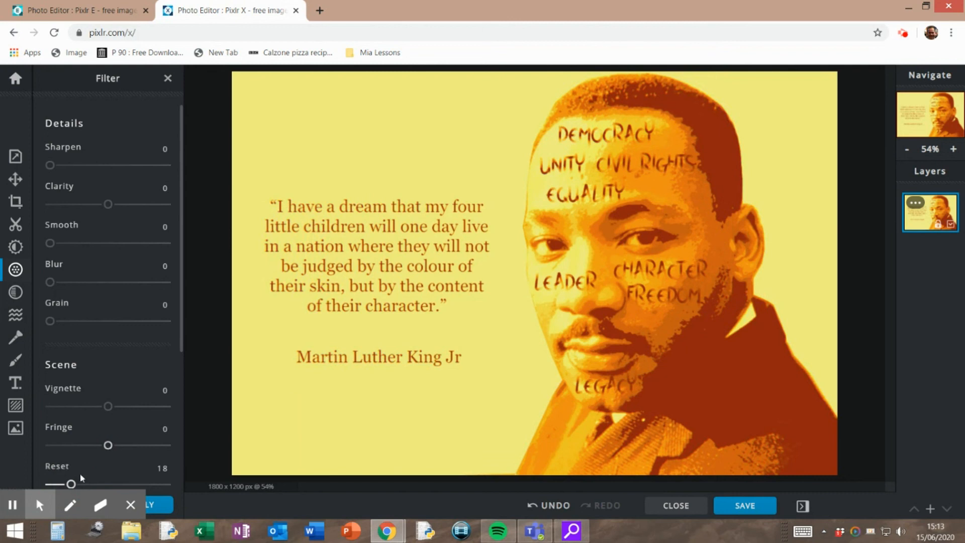
Step: Set the image's Dehaze filter to 33 and its Vignette to 39
{"action": "left_click_drag", "start_coordinate": [71, 484], "coordinate": [88, 484]}
{"action": "left_click_drag", "start_coordinate": [107, 406], "coordinate": [131, 408]}
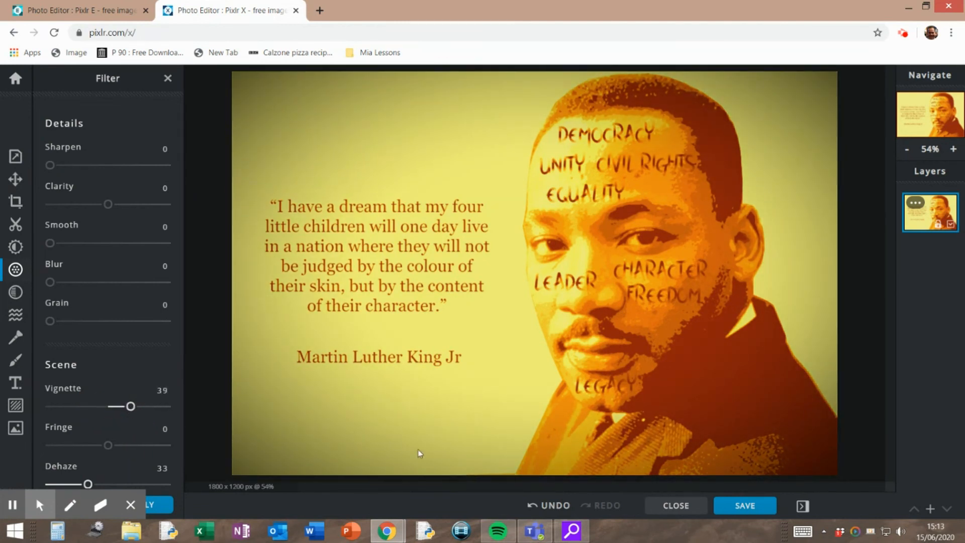